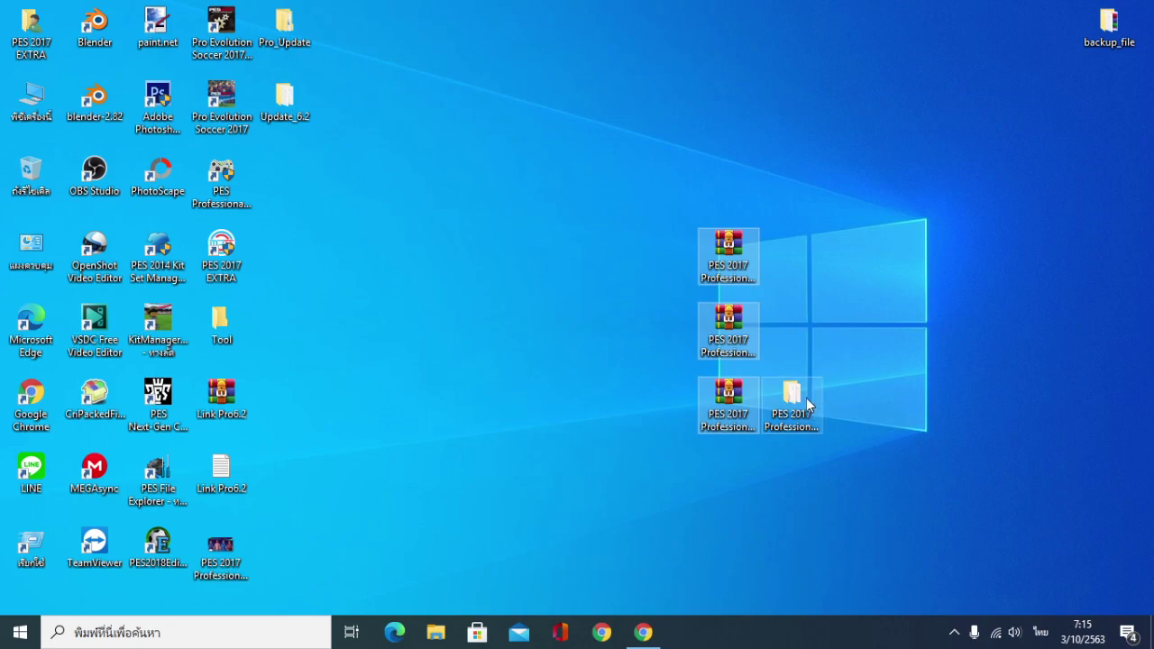
Move the 12.0 GB patch folder away from the three RAR parts, leaving the archives selected
{"action": "left_click_drag", "start_coordinate": [693, 158], "coordinate": [749, 431]}
{"action": "left_click_drag", "start_coordinate": [795, 408], "coordinate": [542, 258]}
{"action": "left_click_drag", "start_coordinate": [682, 197], "coordinate": [793, 455]}
Extract the selected RAR parts here, entering the archive password when prompted
{"action": "right_click", "coordinate": [729, 275]}
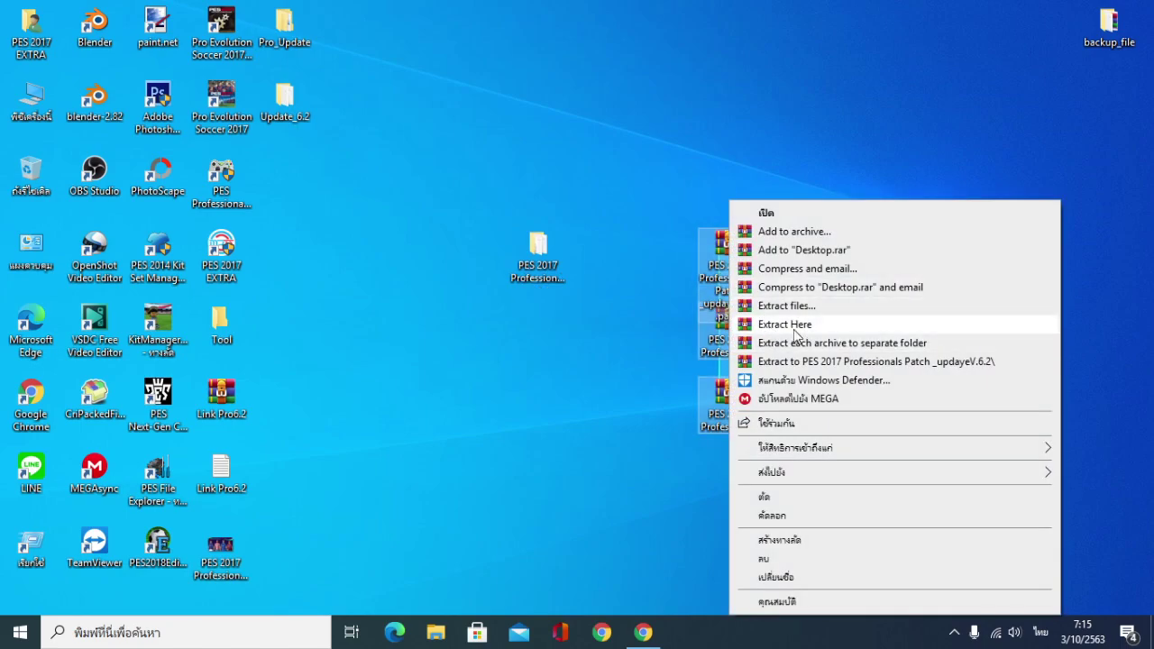
{"action": "left_click", "coordinate": [782, 330]}
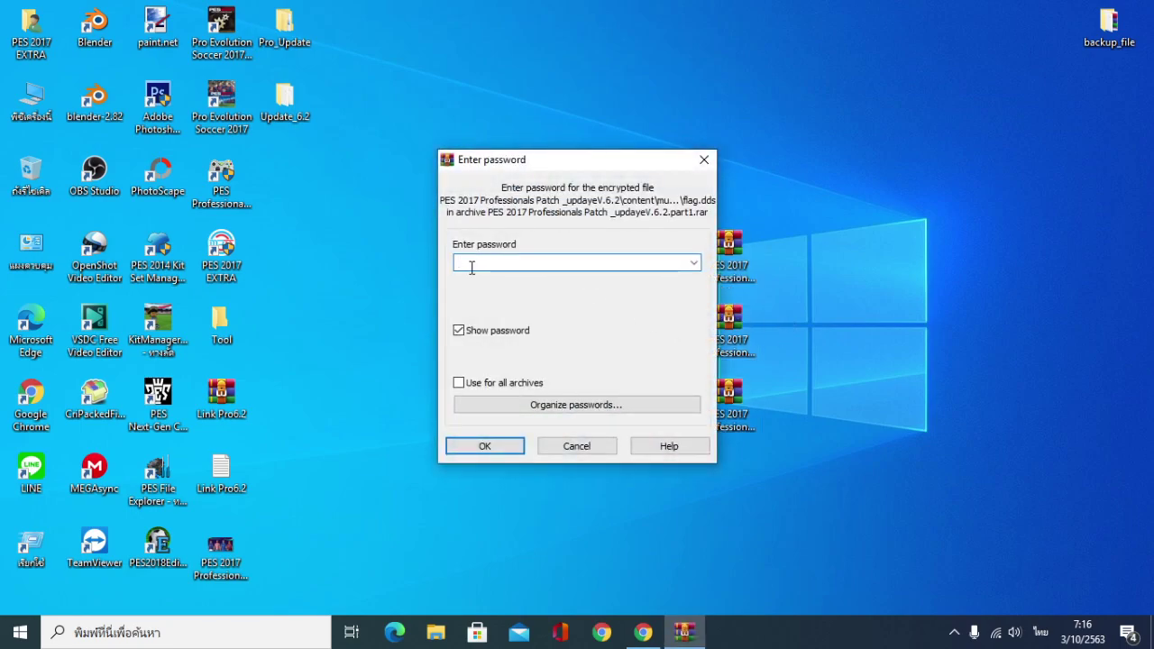
{"action": "key", "text": "grave"}
{"action": "type", "text": "PES2017EXTRA"}
Finish the password prompt and place the extracted patch folder beside the archives
{"action": "left_click_drag", "start_coordinate": [546, 262], "coordinate": [457, 282]}
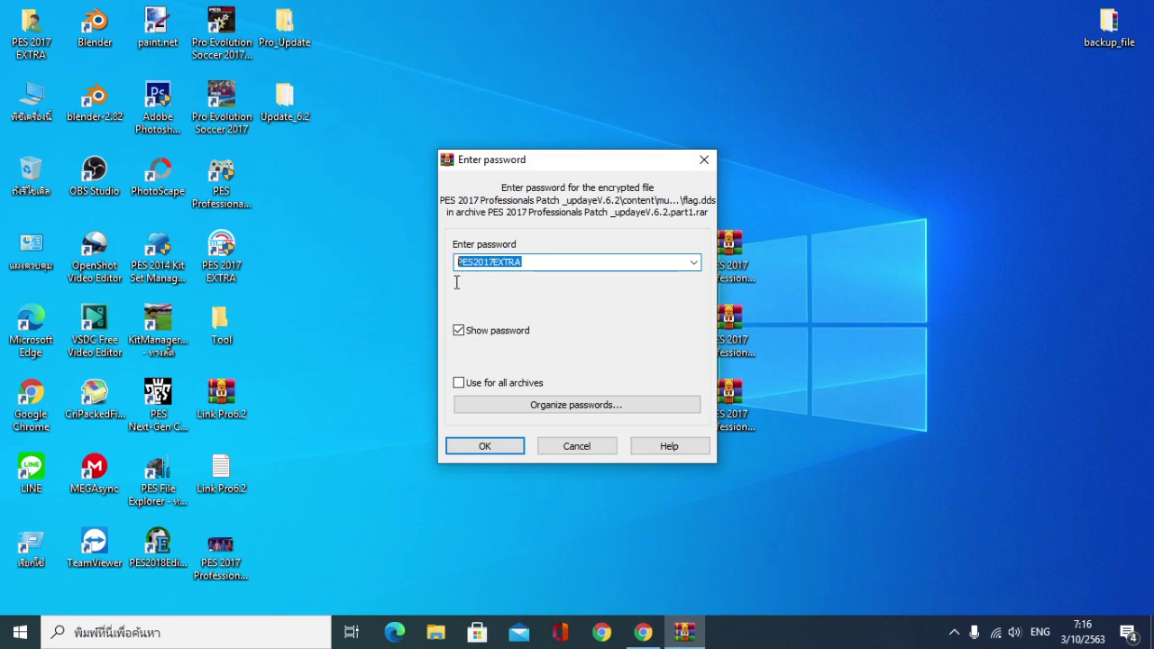
{"action": "left_click", "coordinate": [534, 263]}
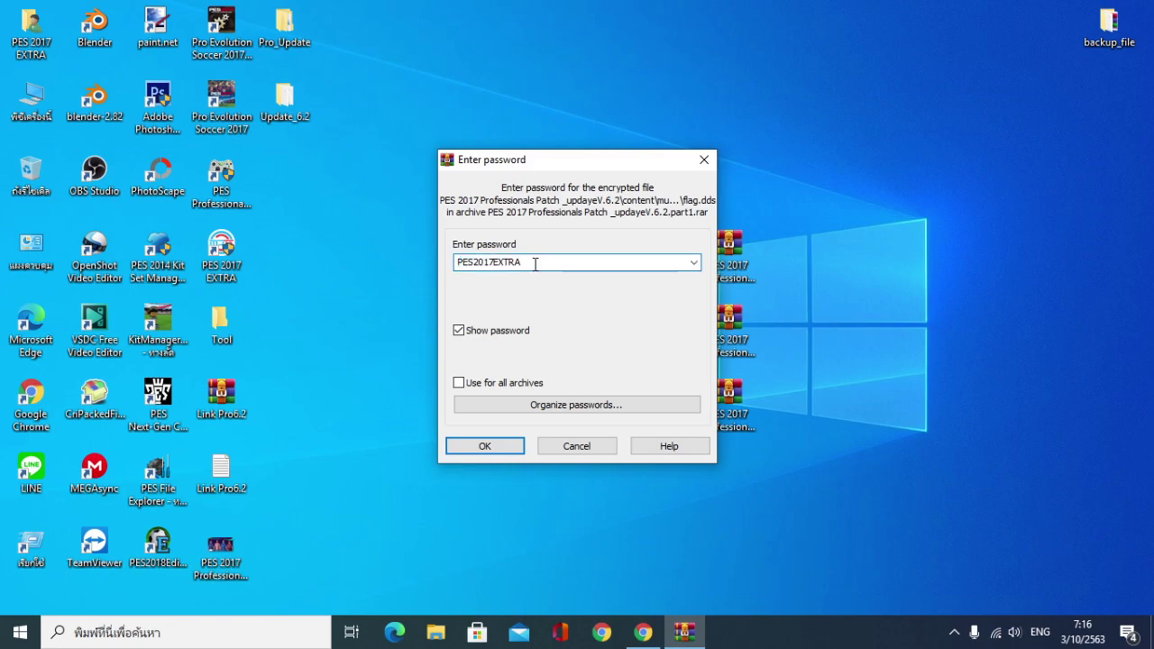
{"action": "left_click", "coordinate": [704, 160]}
{"action": "left_click_drag", "start_coordinate": [539, 252], "coordinate": [874, 236]}
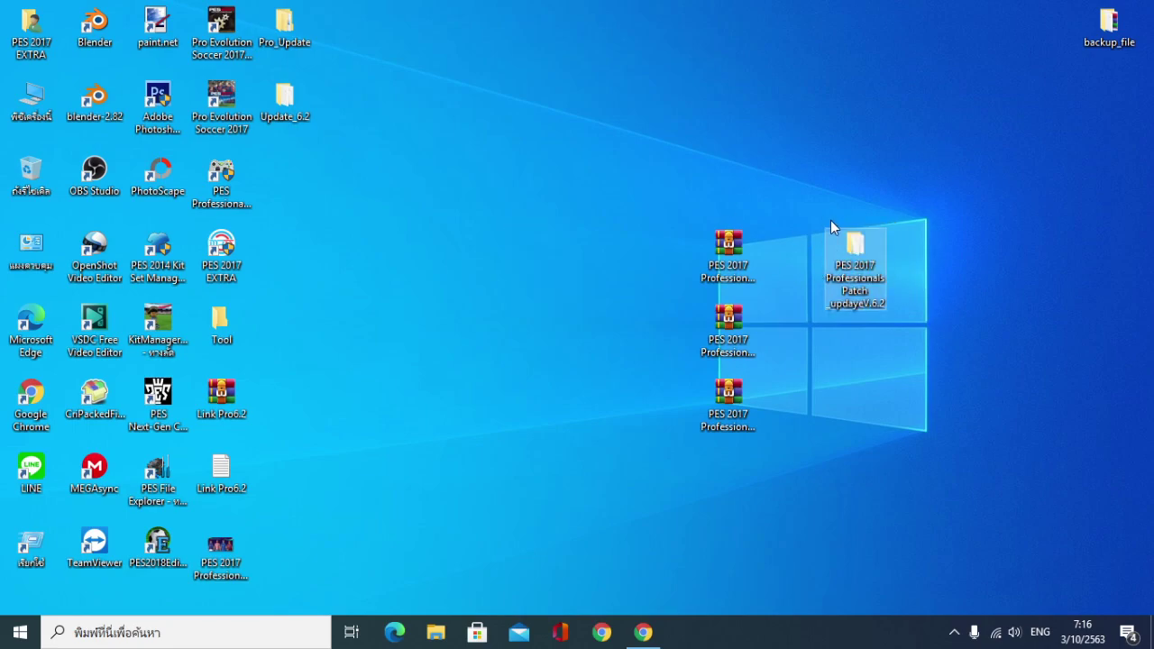
Open the extracted patch folder and select all 17 files and folders inside it
{"action": "double_click", "coordinate": [854, 262]}
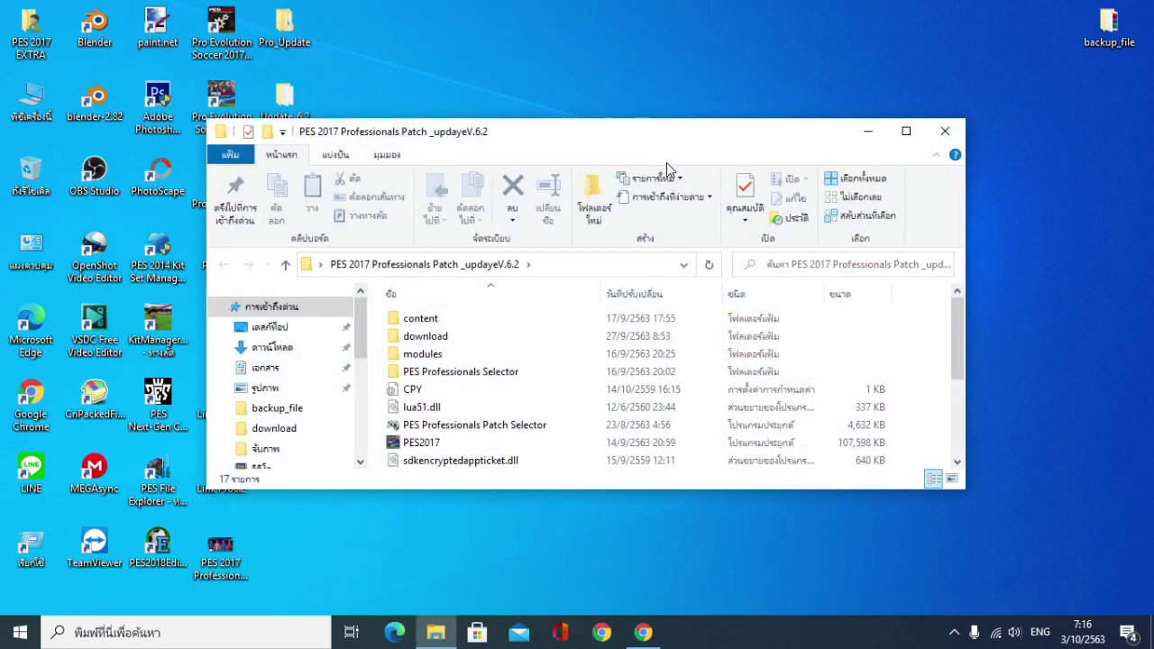
{"action": "left_click_drag", "start_coordinate": [523, 146], "coordinate": [633, 72]}
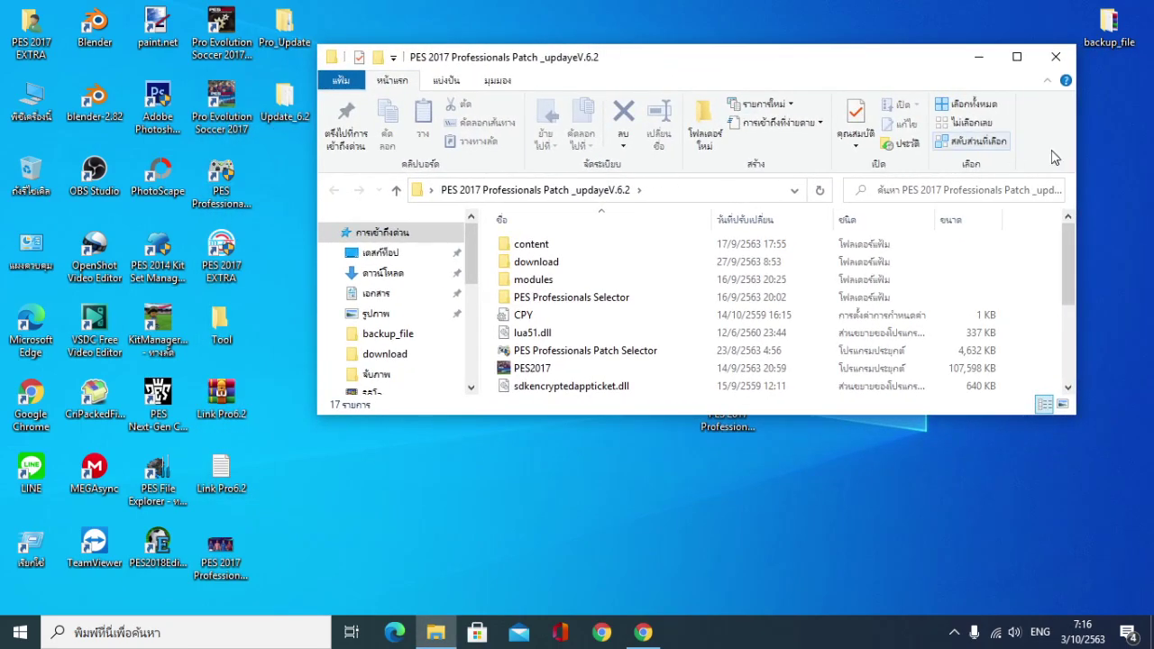
{"action": "left_click", "coordinate": [1015, 58]}
{"action": "left_click_drag", "start_coordinate": [853, 564], "coordinate": [75, 155]}
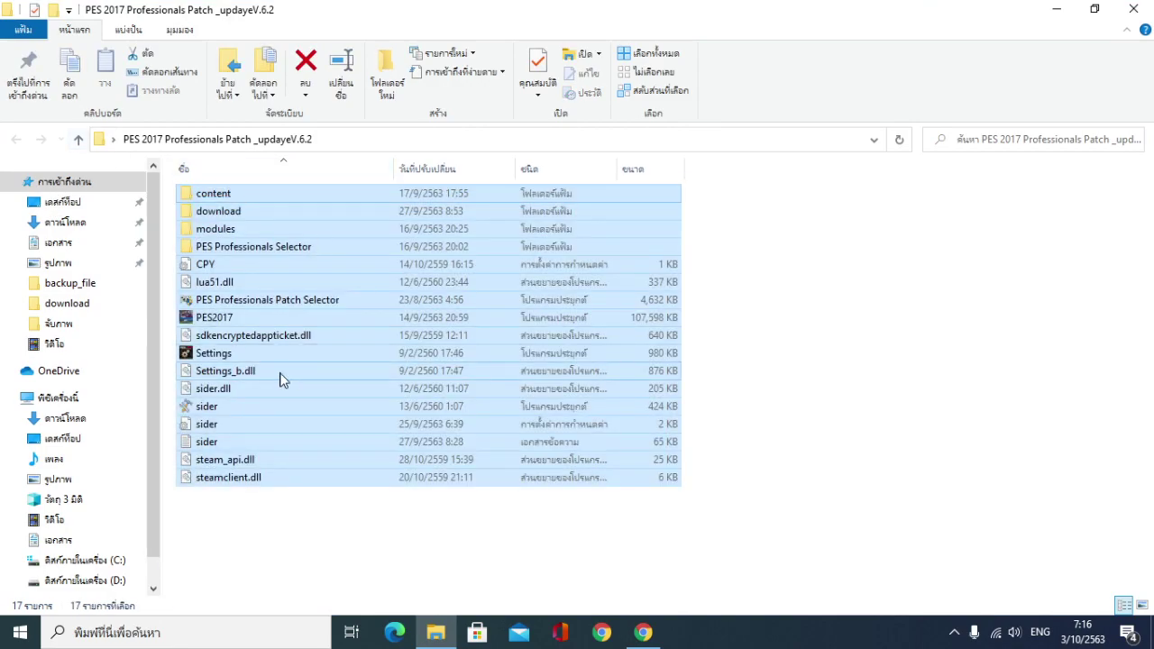
{"action": "left_click", "coordinate": [1097, 16]}
{"action": "left_click_drag", "start_coordinate": [593, 63], "coordinate": [779, 67]}
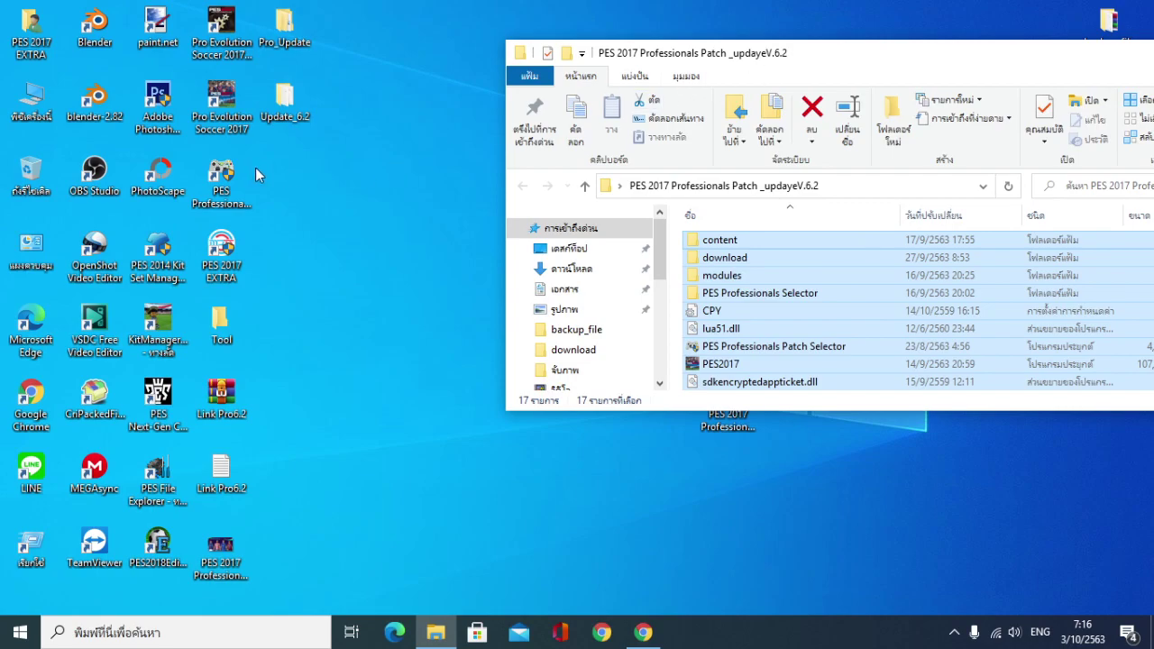
Open the game folder via the Patch Selector shortcut's file location and move the selected items into it
{"action": "left_click", "coordinate": [221, 185]}
{"action": "right_click", "coordinate": [223, 167]}
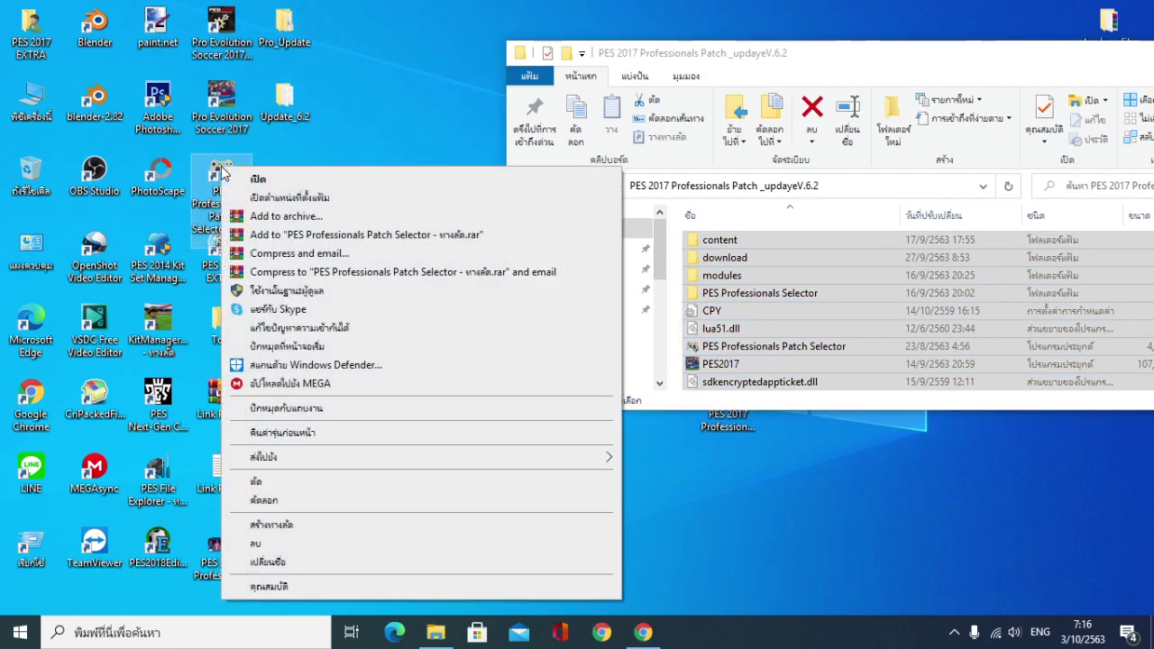
{"action": "left_click", "coordinate": [311, 195]}
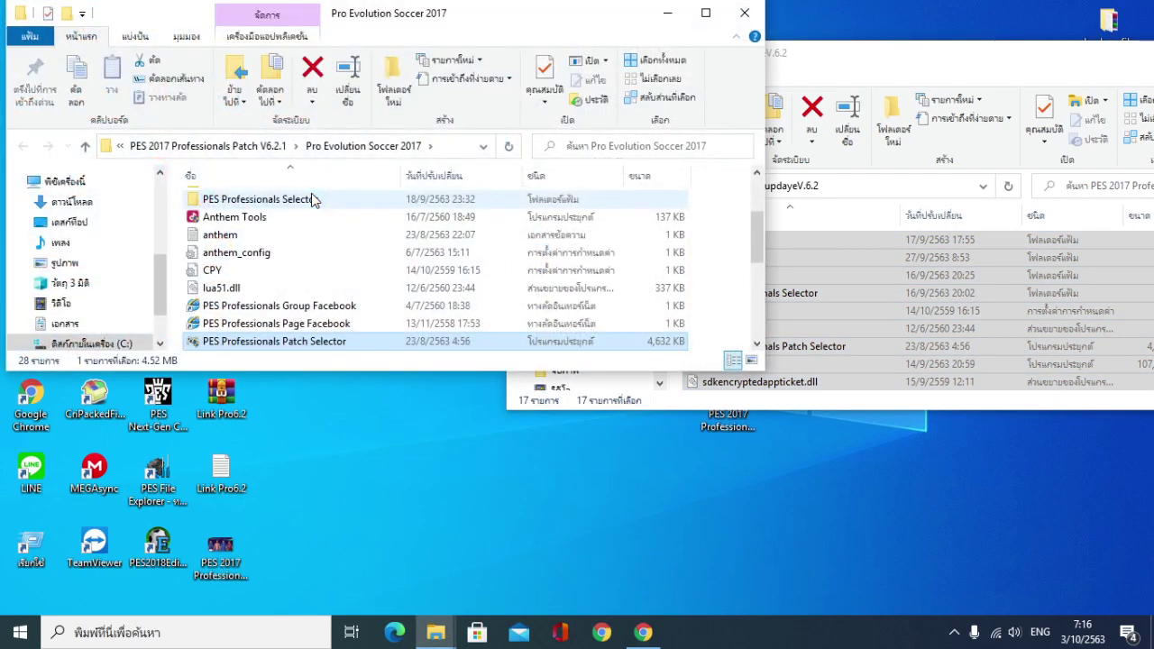
{"action": "scroll", "coordinate": [389, 237], "scroll_direction": "up", "scroll_amount": 2}
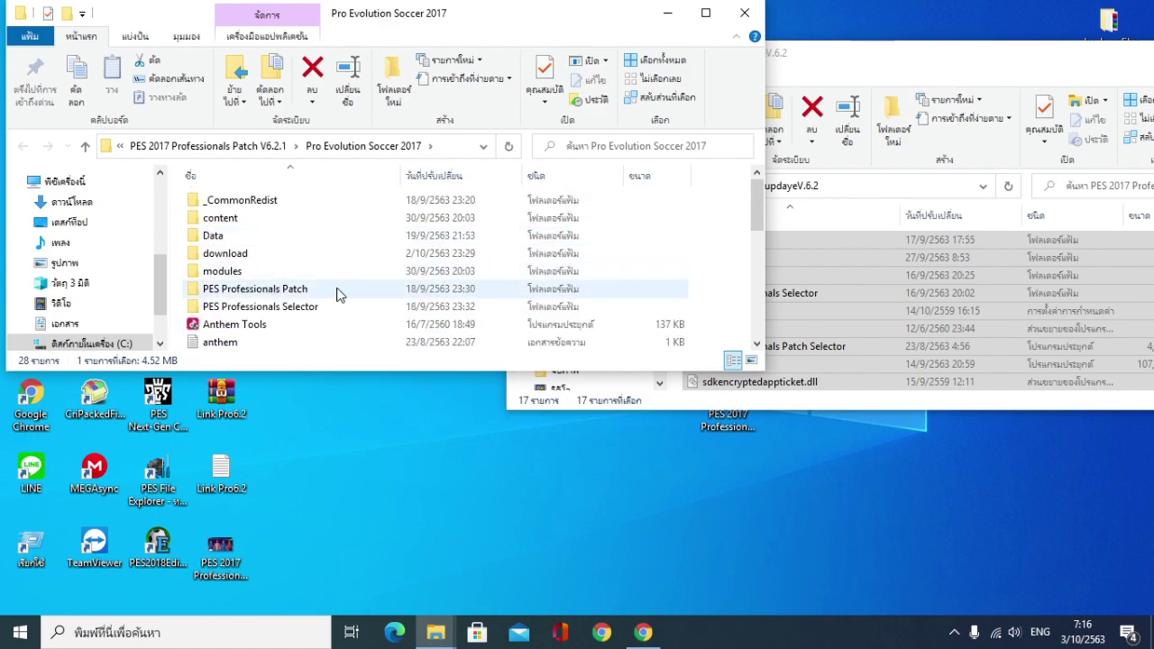
{"action": "left_click", "coordinate": [885, 61]}
{"action": "left_click_drag", "start_coordinate": [726, 243], "coordinate": [586, 311]}
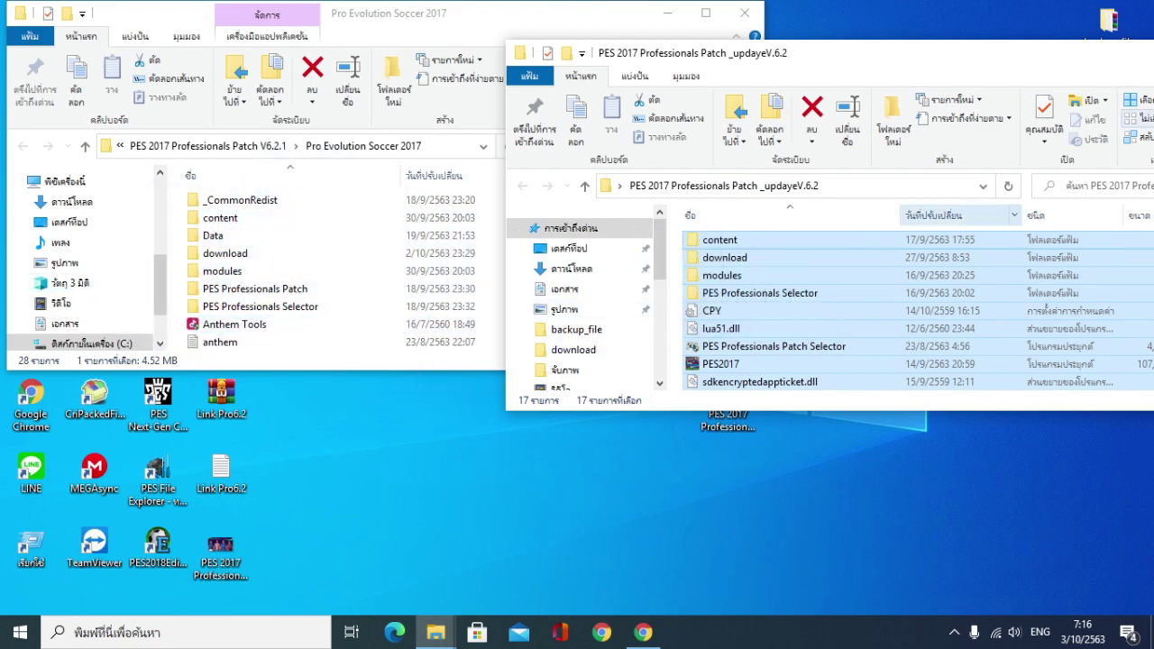
Close the extracted patch window and the Pro Evolution Soccer 2017 folder window
{"action": "left_click_drag", "start_coordinate": [1056, 45], "coordinate": [753, 44]}
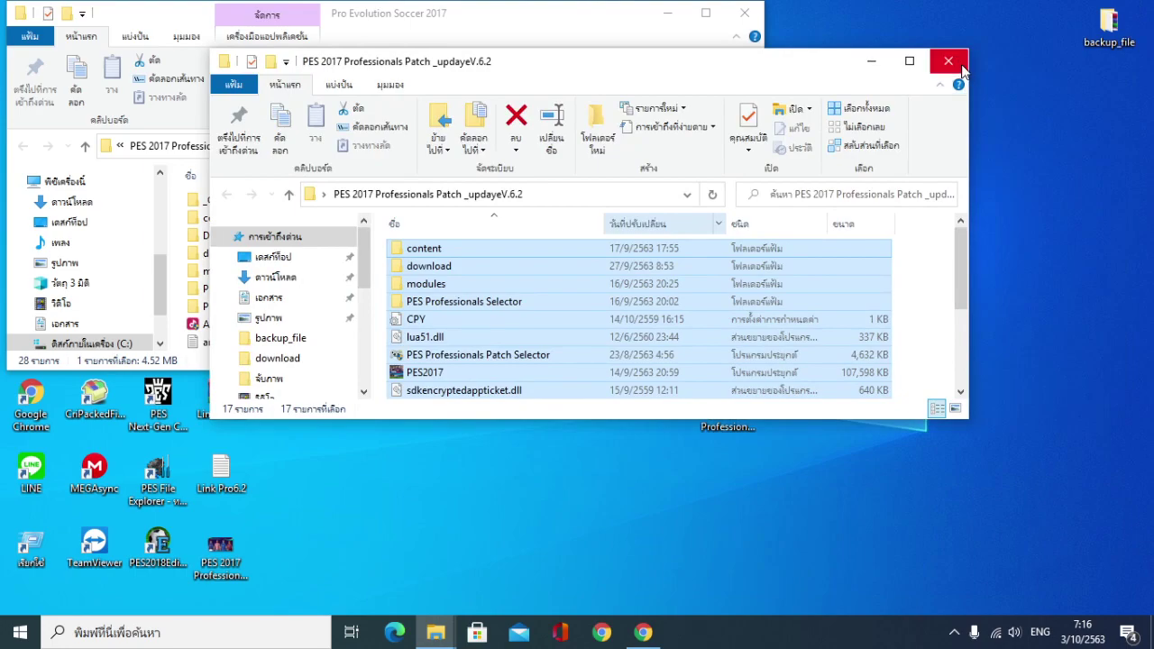
{"action": "left_click", "coordinate": [945, 59]}
{"action": "left_click_drag", "start_coordinate": [505, 21], "coordinate": [803, 104]}
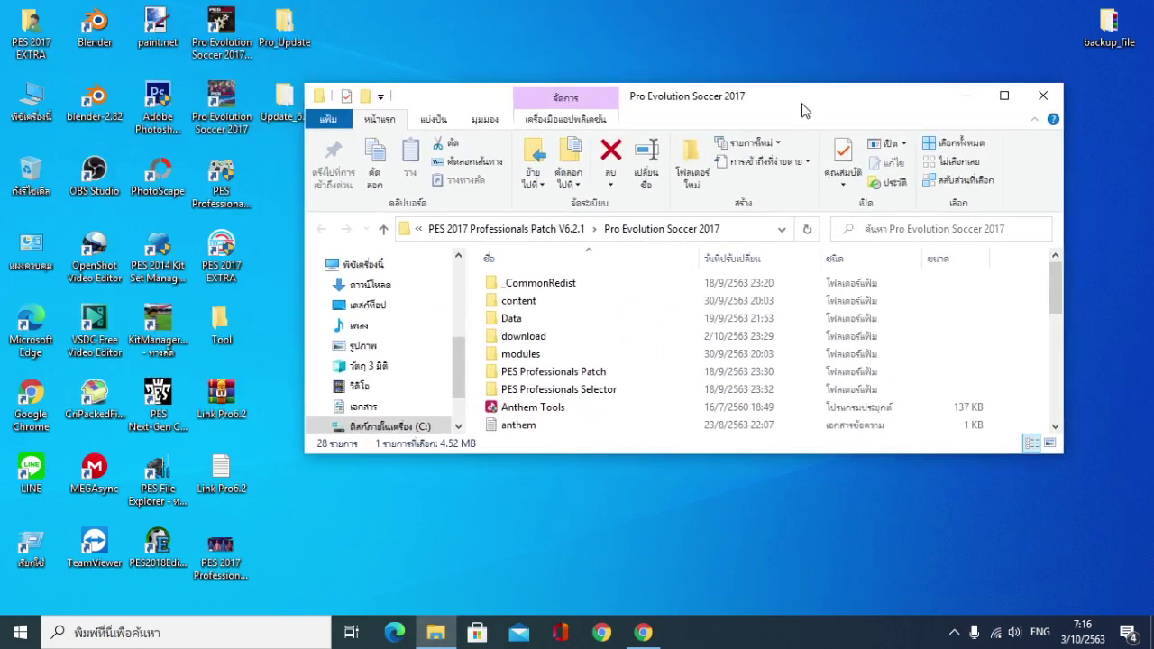
{"action": "left_click", "coordinate": [1034, 100]}
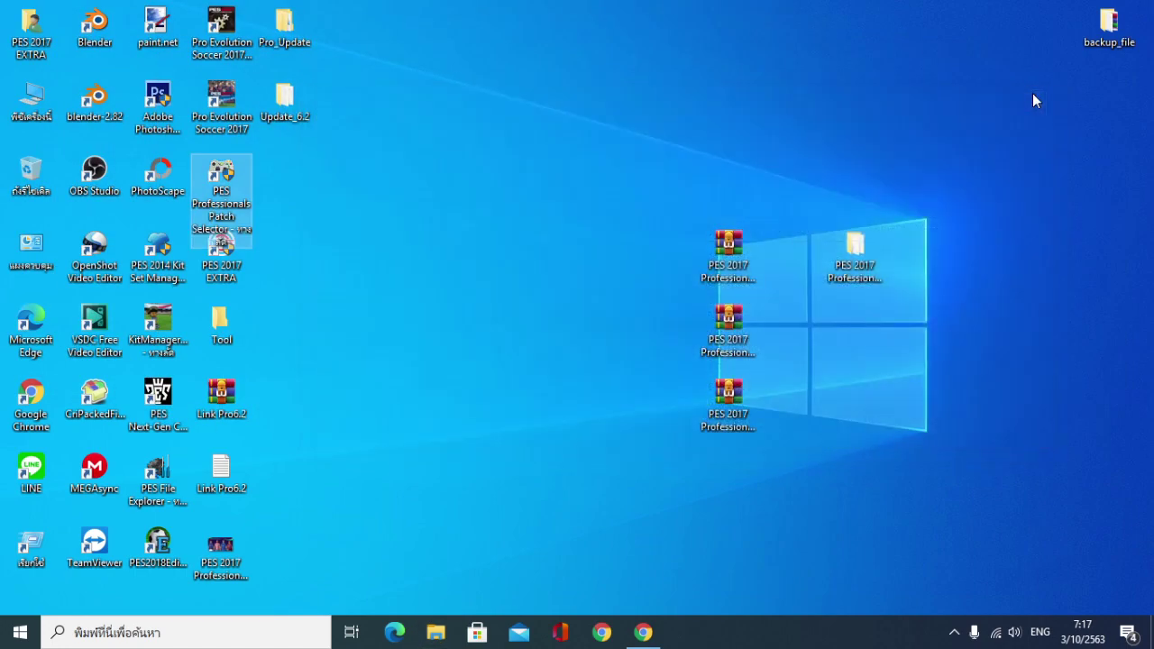
Refresh the desktop and run the Patch Selector shortcut as administrator
{"action": "right_click", "coordinate": [418, 141]}
{"action": "left_click", "coordinate": [463, 183]}
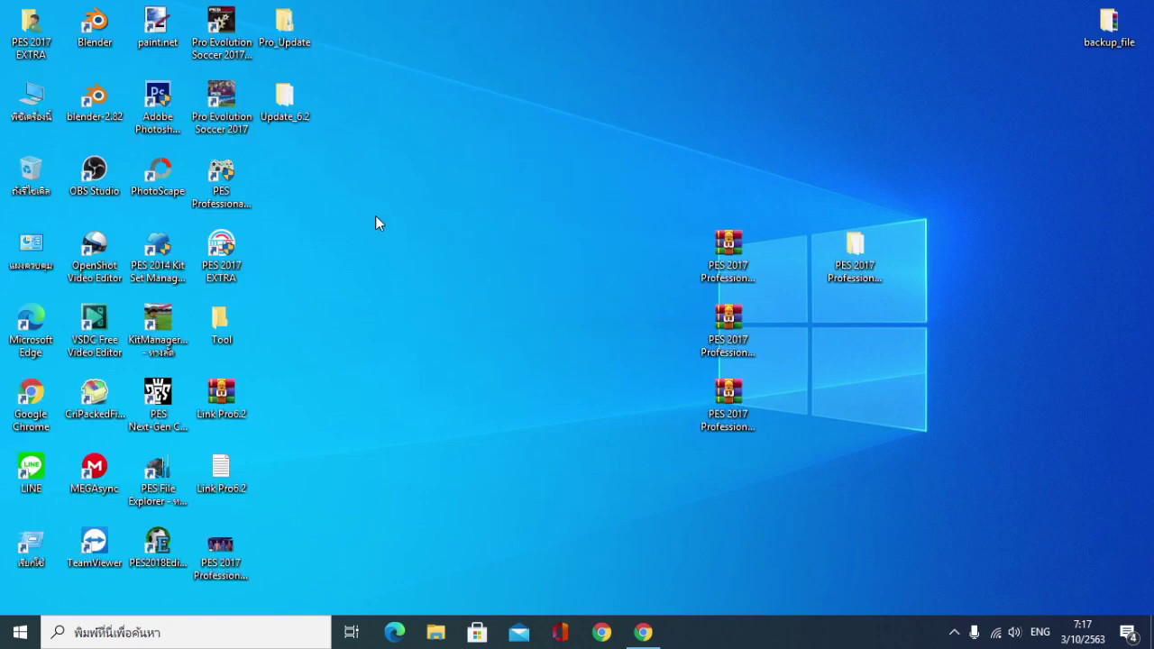
{"action": "left_click", "coordinate": [221, 173]}
{"action": "right_click", "coordinate": [226, 171]}
{"action": "left_click", "coordinate": [276, 295]}
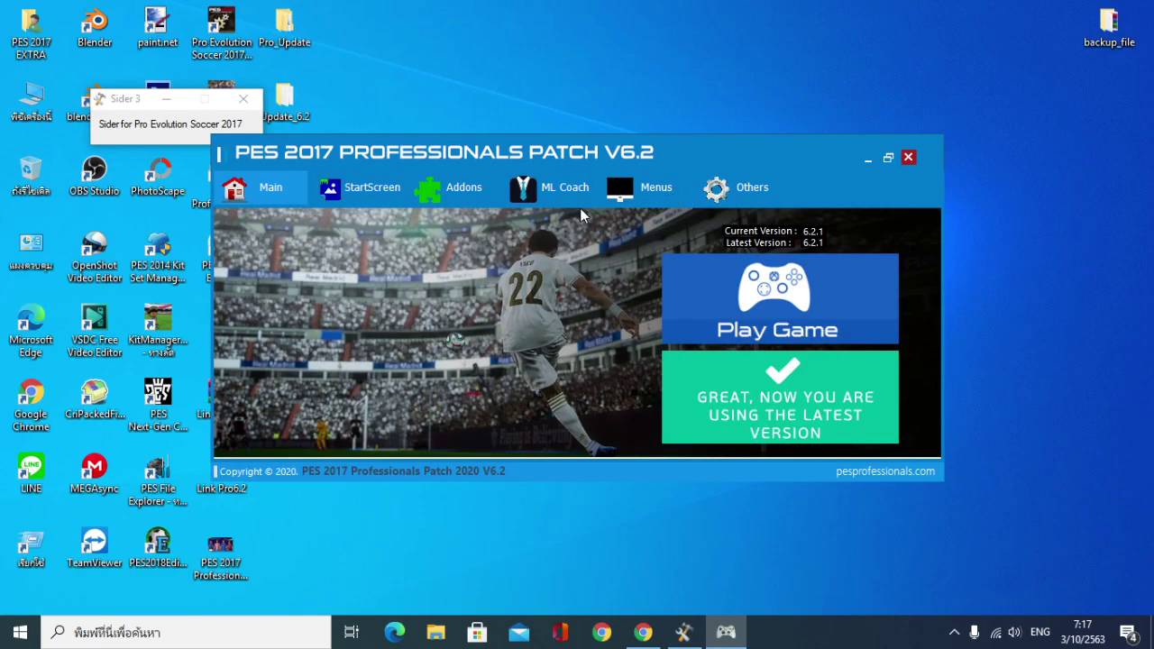
Preview the startscreens (Real Madrid, BARCELONA, Manchester City, SERIE A), leaving Custom selected
{"action": "left_click", "coordinate": [360, 189]}
{"action": "left_click", "coordinate": [367, 256]}
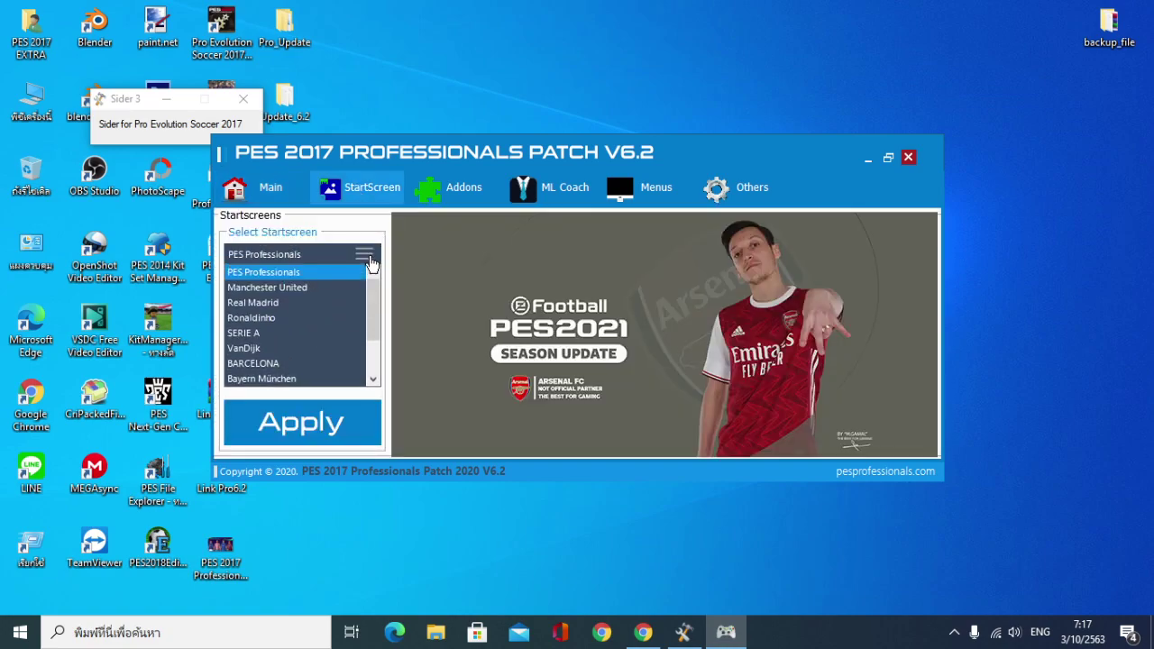
{"action": "key", "text": "Down"}
{"action": "key", "text": "Down"}
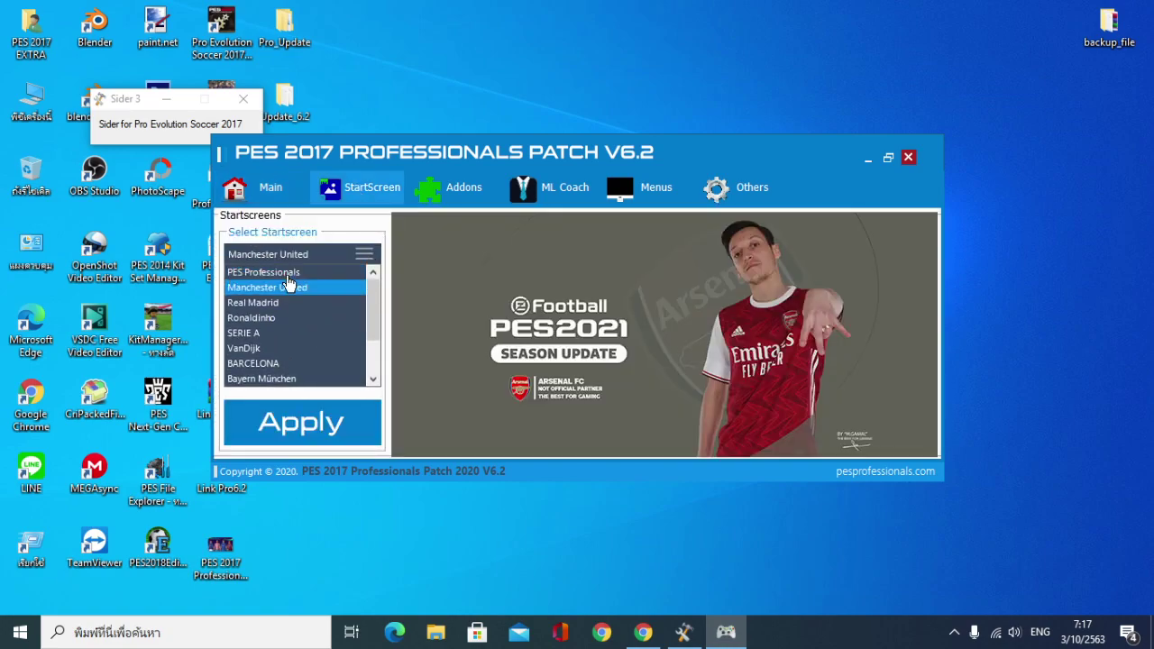
{"action": "key", "text": "Down"}
{"action": "key", "text": "Down"}
{"action": "key", "text": "Down"}
{"action": "key", "text": "Down"}
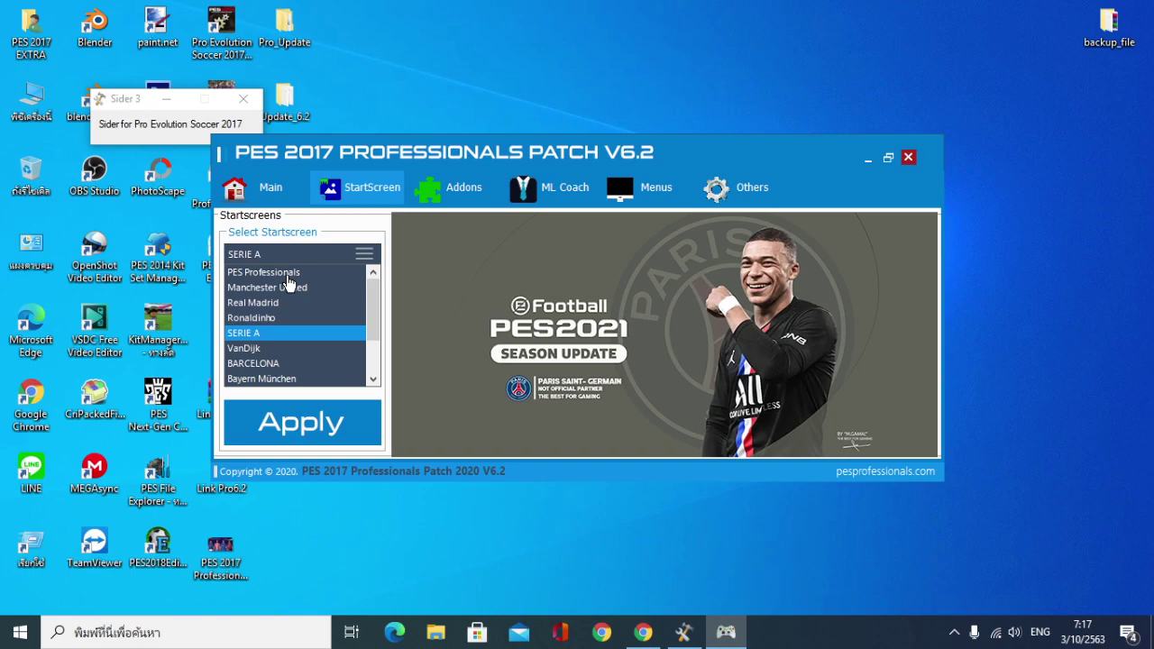
{"action": "key", "text": "Down"}
{"action": "key", "text": "Down"}
{"action": "key", "text": "Down"}
{"action": "key", "text": "Down"}
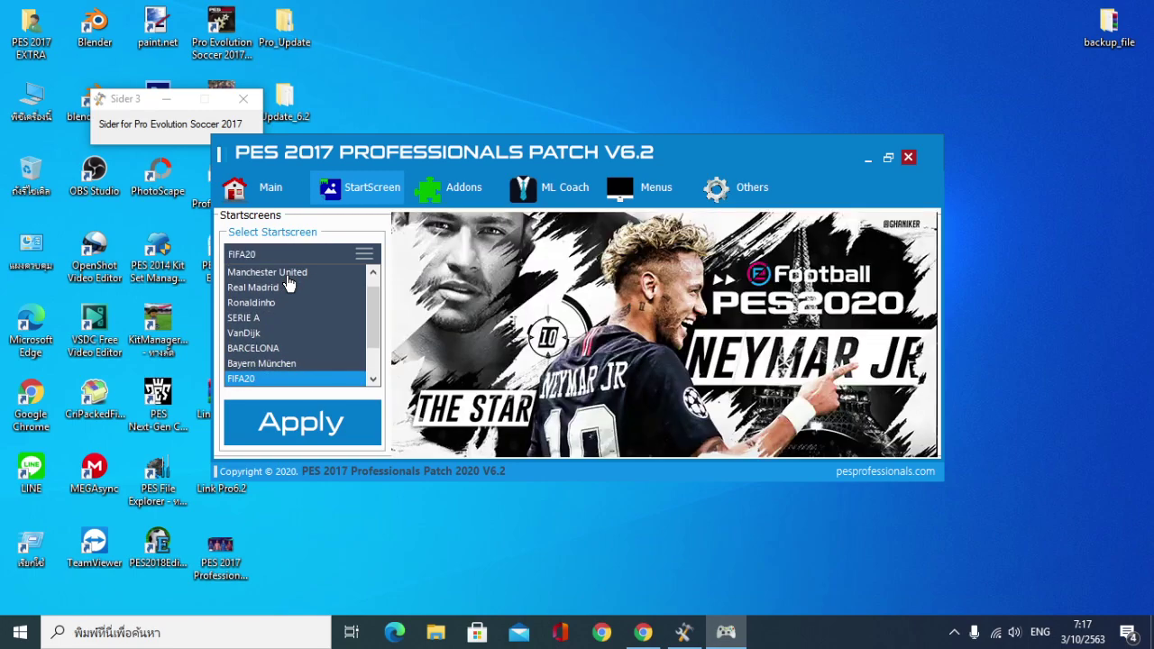
{"action": "key", "text": "Down"}
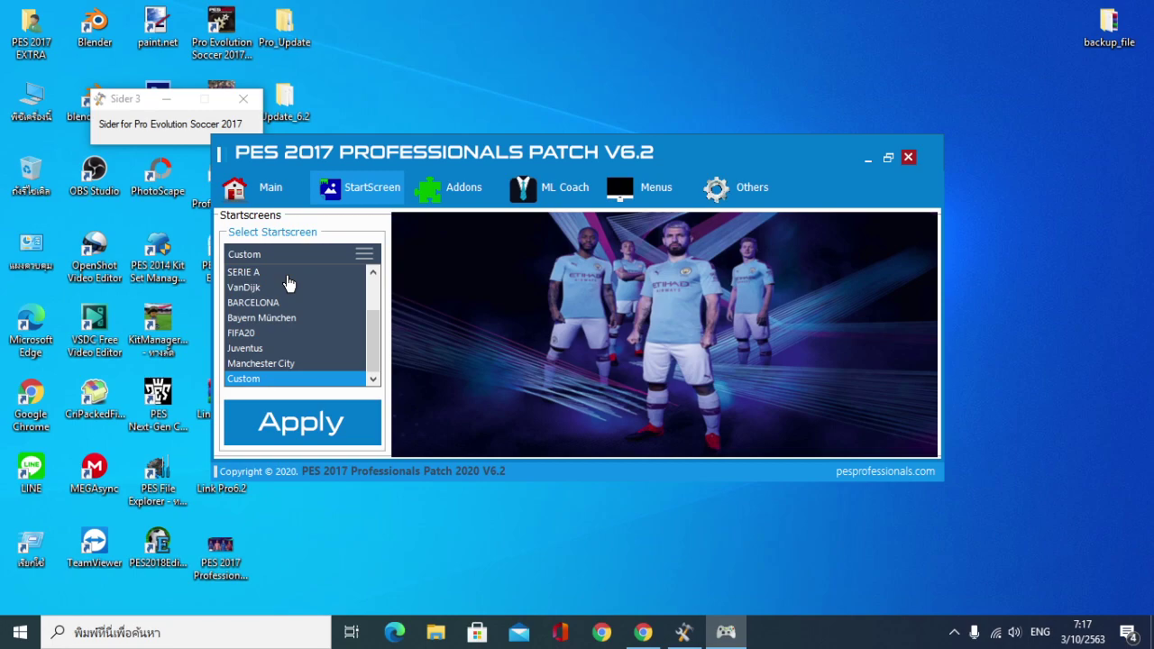
{"action": "left_click", "coordinate": [286, 274]}
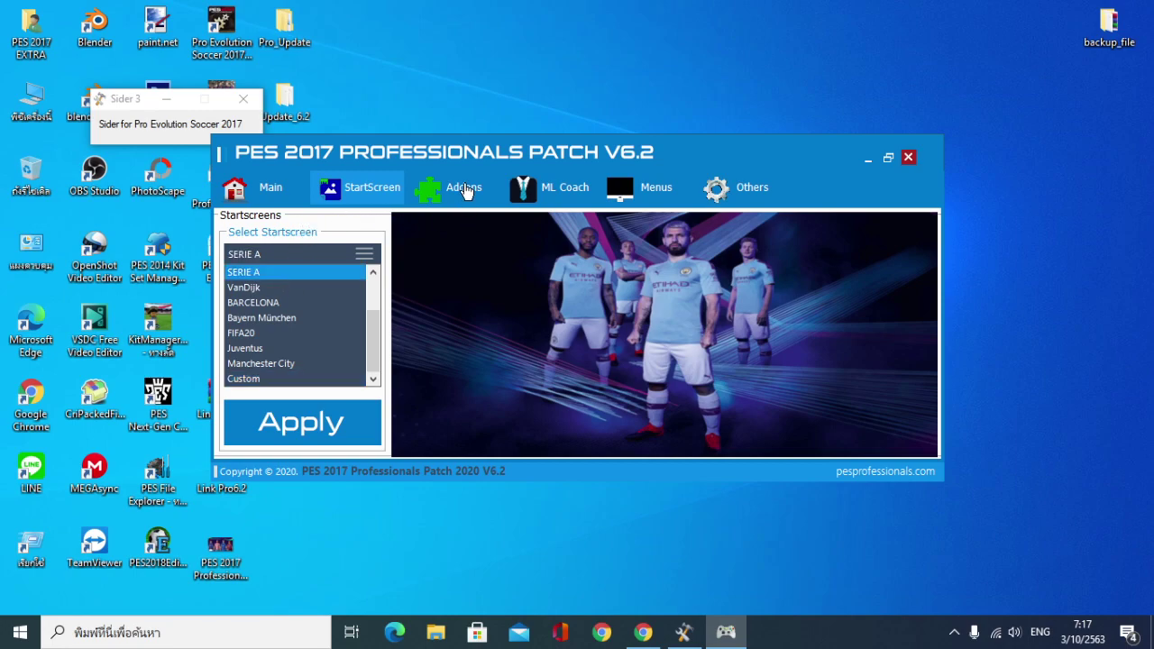
{"action": "key", "text": "Escape"}
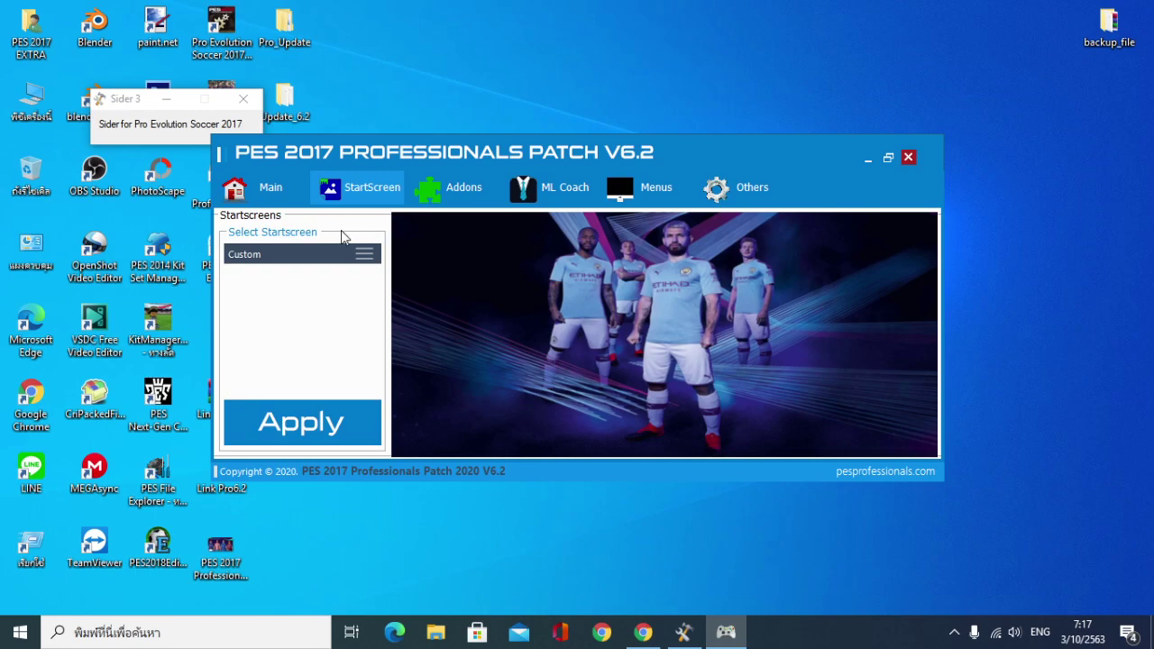
Preview Master League coaches J.Mourinho, Solskjær and Tuchel, settling on P.Carteron
{"action": "left_click", "coordinate": [532, 189]}
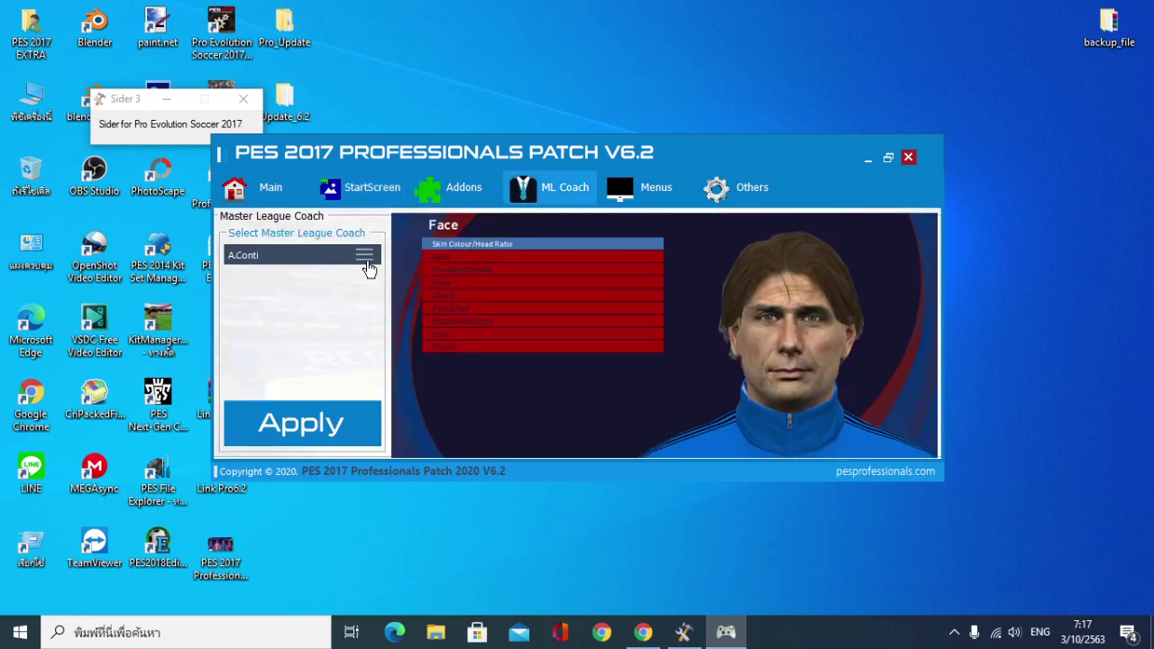
{"action": "left_click", "coordinate": [365, 256]}
{"action": "key", "text": "Down"}
{"action": "key", "text": "Down"}
{"action": "key", "text": "Down"}
{"action": "key", "text": "Down"}
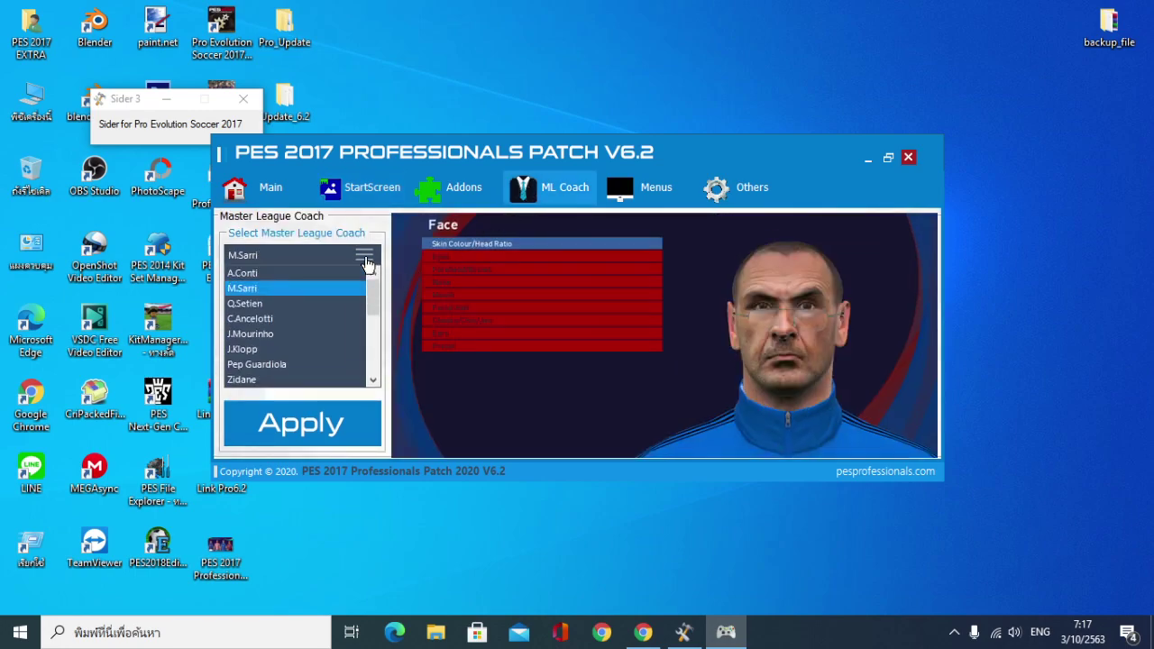
{"action": "key", "text": "Down"}
{"action": "key", "text": "Down"}
{"action": "key", "text": "Down"}
{"action": "key", "text": "Down"}
{"action": "key", "text": "Down"}
{"action": "key", "text": "Down"}
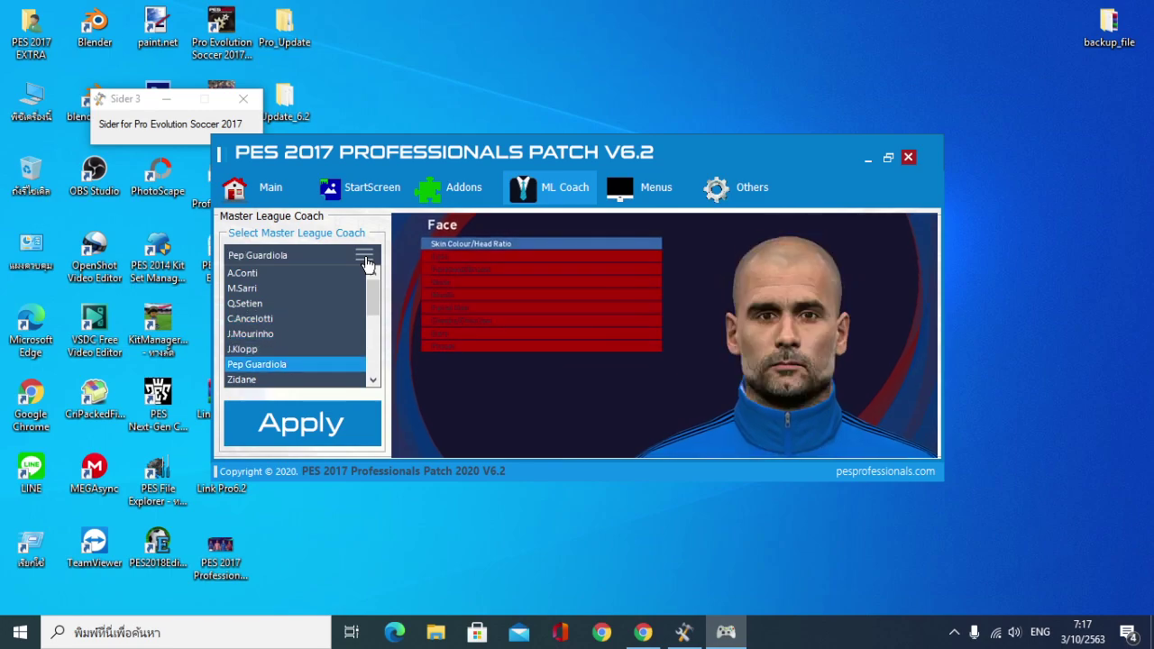
{"action": "key", "text": "Down"}
{"action": "key", "text": "Down"}
{"action": "key", "text": "Down"}
{"action": "key", "text": "Down"}
{"action": "key", "text": "Down"}
{"action": "key", "text": "Down"}
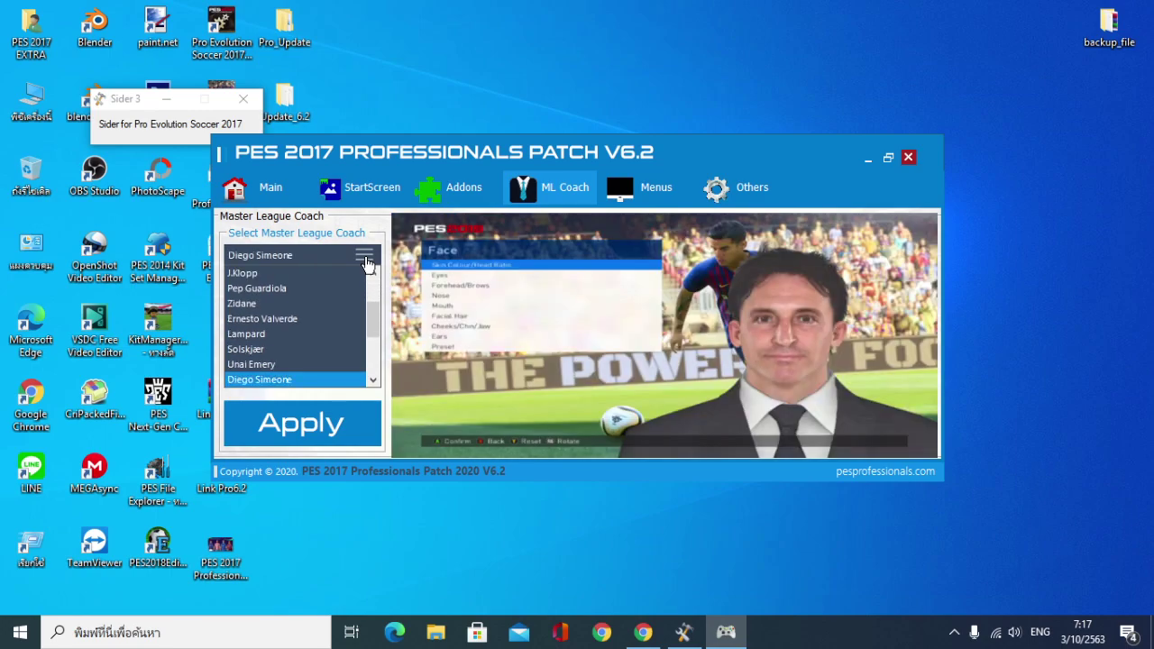
{"action": "key", "text": "Down"}
{"action": "key", "text": "Down"}
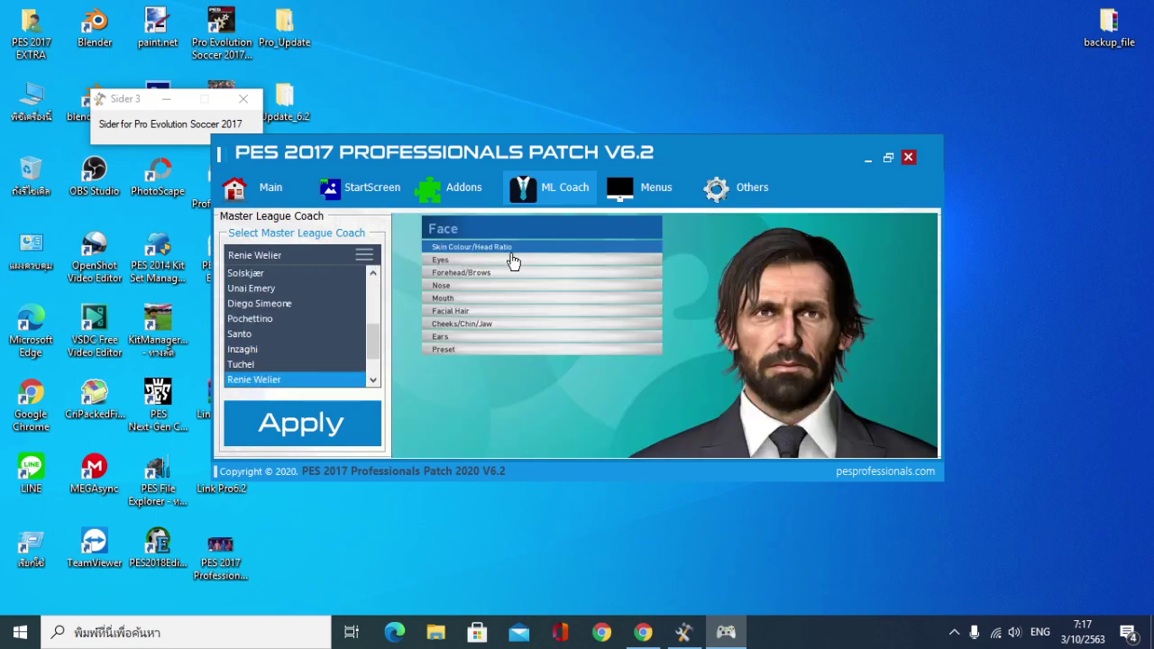
Keep FIFA Style 1 as the menu theme after previewing the alternatives
{"action": "left_click", "coordinate": [631, 191]}
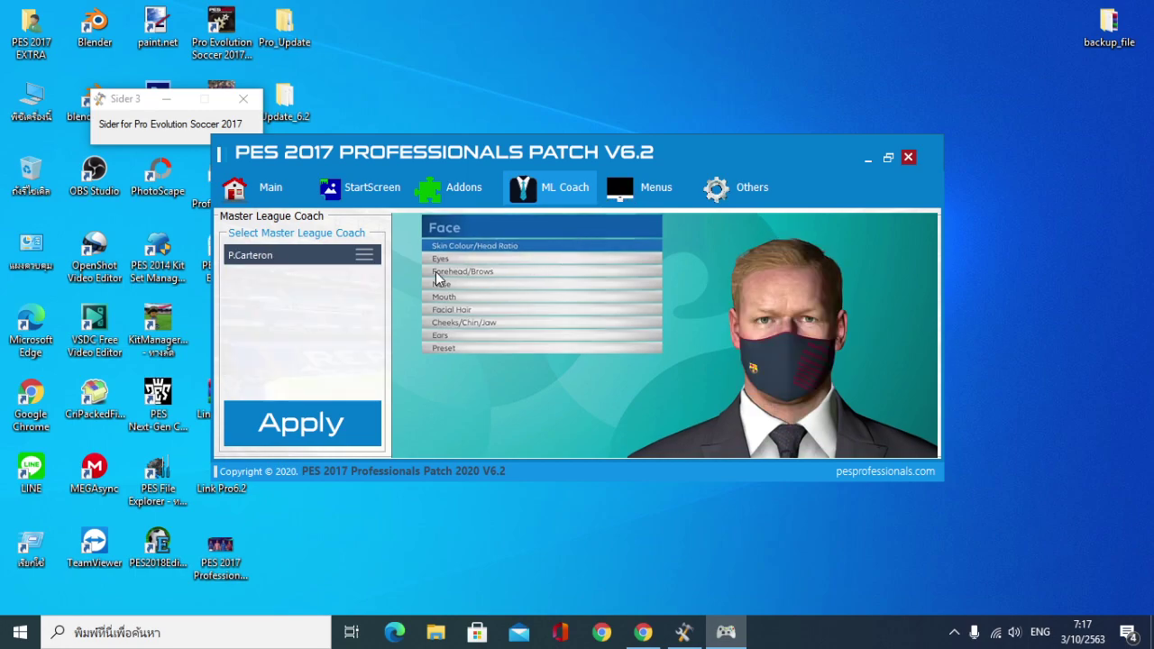
{"action": "left_click", "coordinate": [363, 256]}
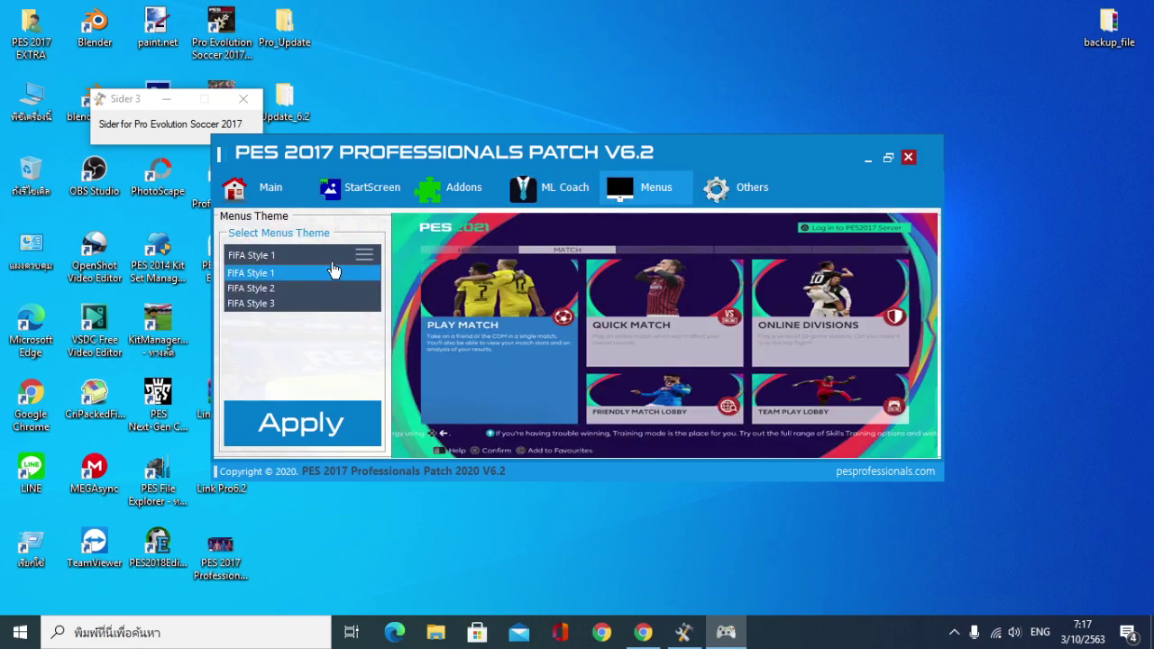
{"action": "key", "text": "Down"}
{"action": "key", "text": "Down"}
{"action": "key", "text": "Up"}
{"action": "key", "text": "Up"}
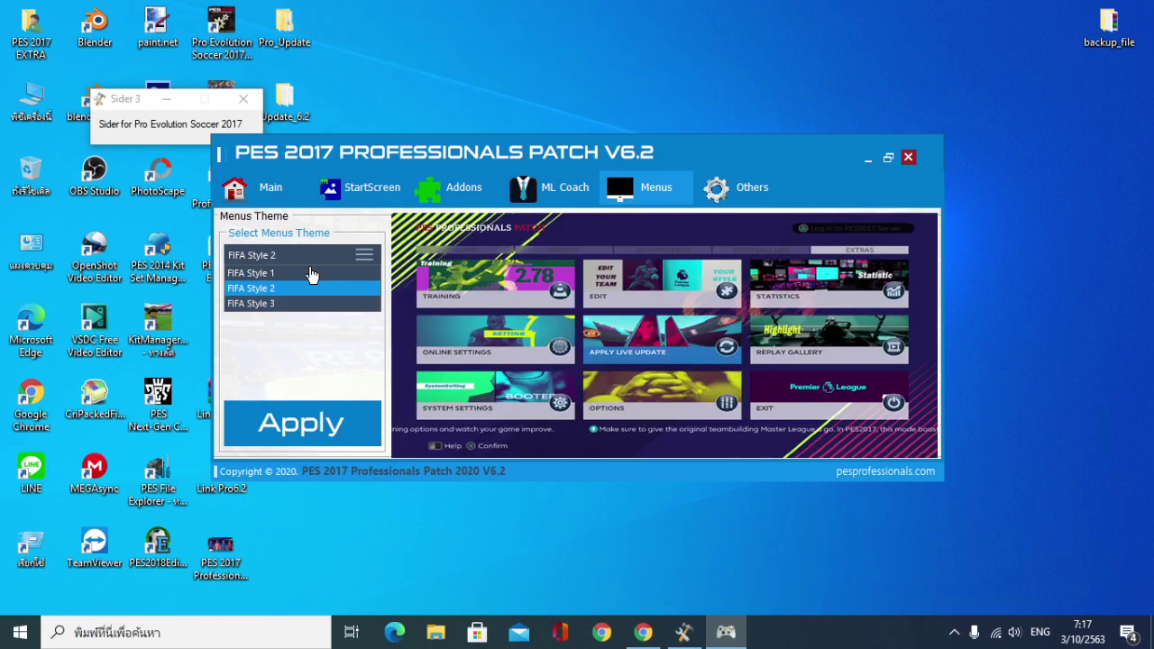
{"action": "left_click", "coordinate": [750, 189]}
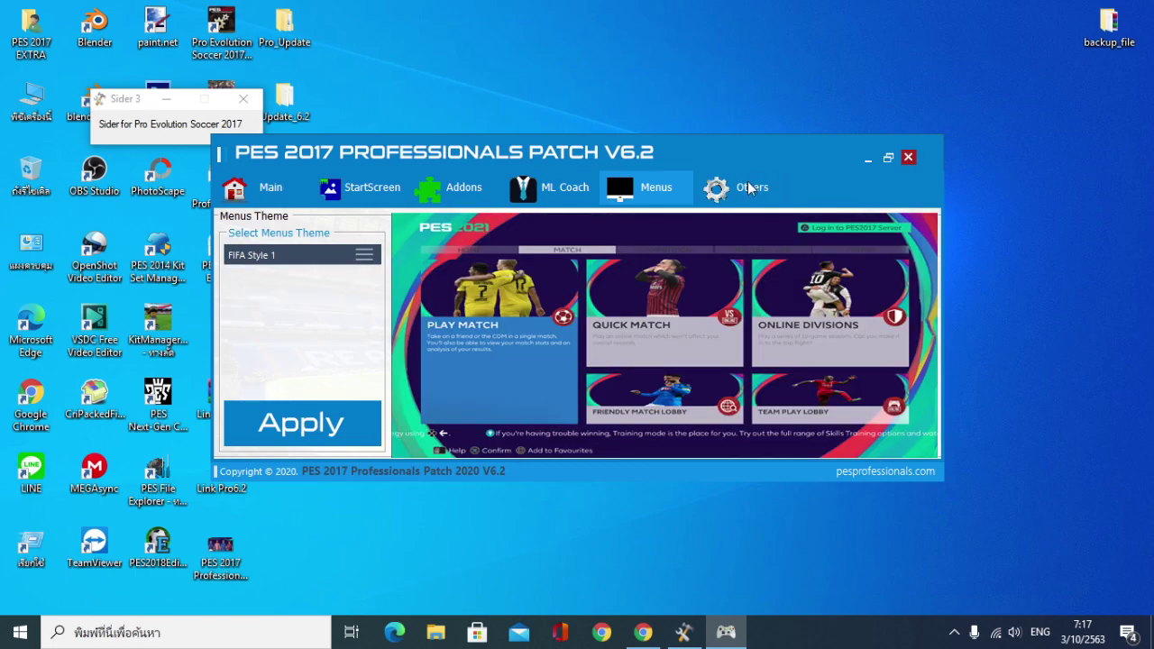
{"action": "left_click", "coordinate": [750, 189]}
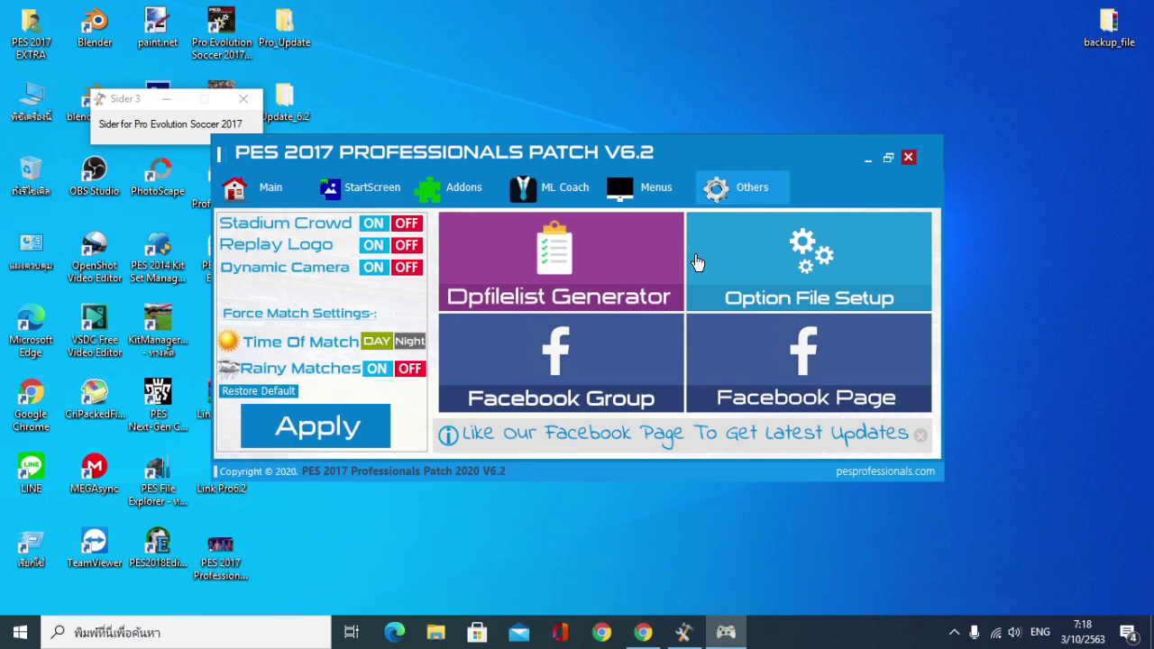
Launch the Dpfilelist Generator and set its DLC option to No DLC
{"action": "left_click", "coordinate": [551, 262]}
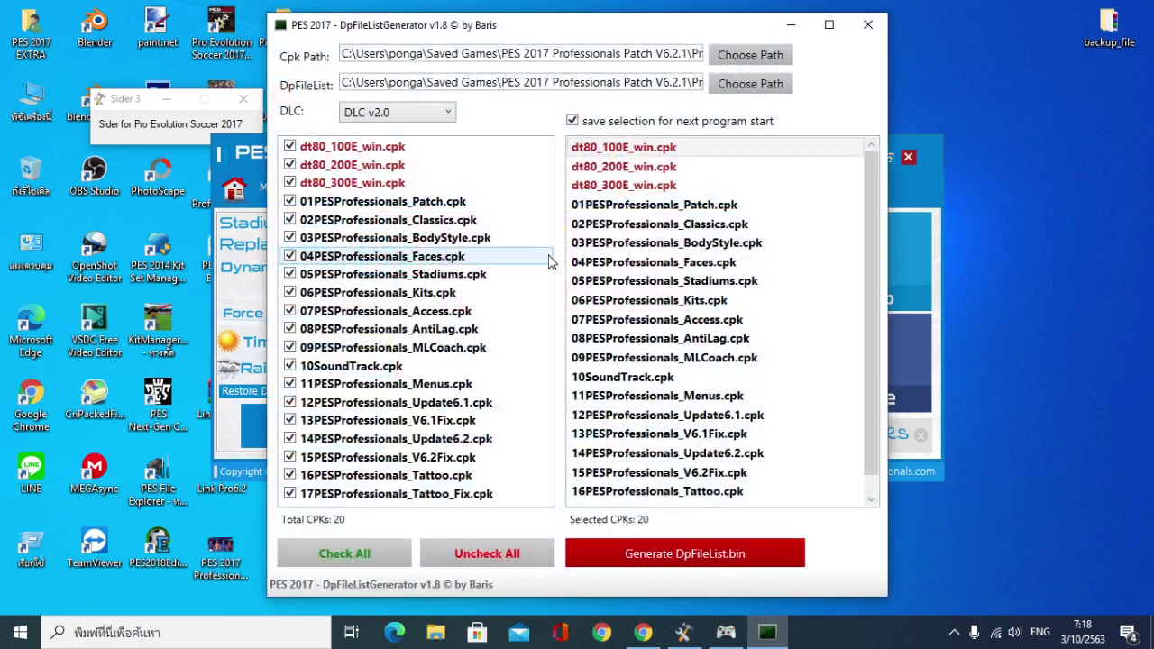
{"action": "left_click", "coordinate": [447, 113]}
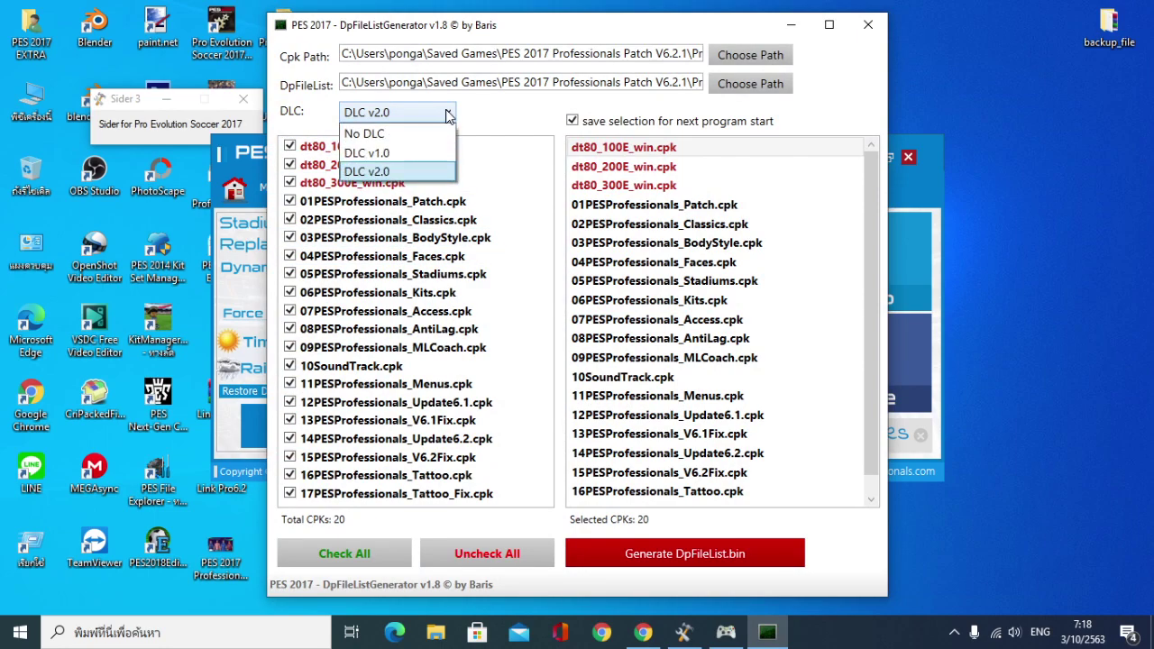
{"action": "left_click", "coordinate": [368, 136]}
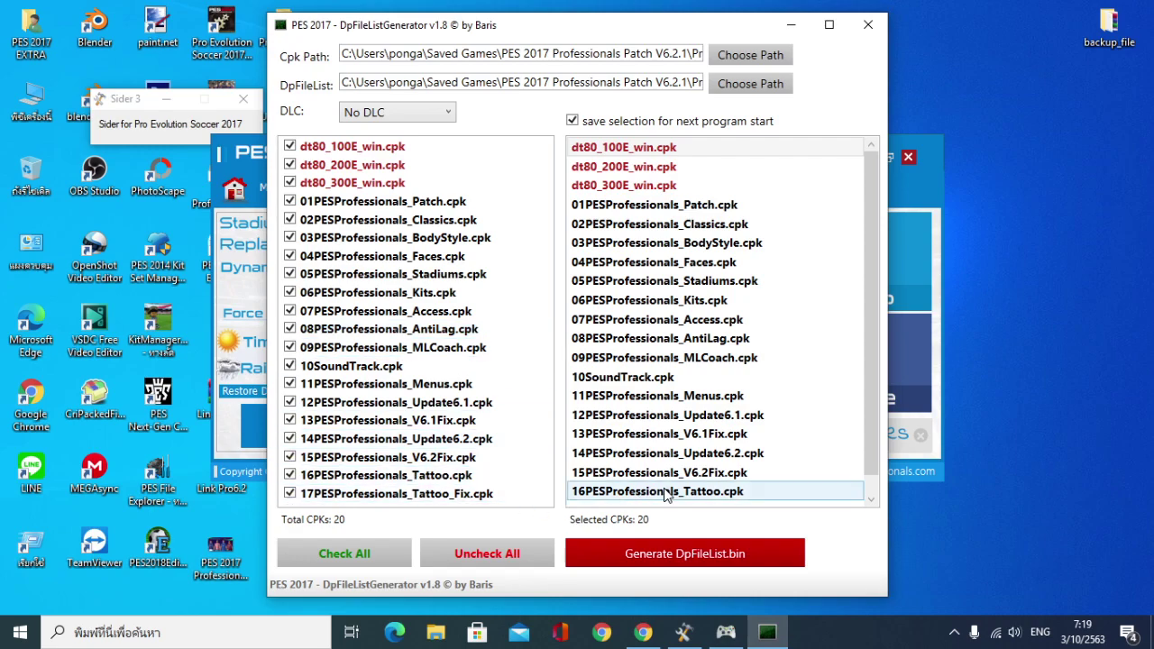
Review the CPK order, keeping 15PESProfessionals_V6.2Fix.cpk just before the tattoo files
{"action": "scroll", "coordinate": [665, 494], "scroll_direction": "down", "scroll_amount": 1}
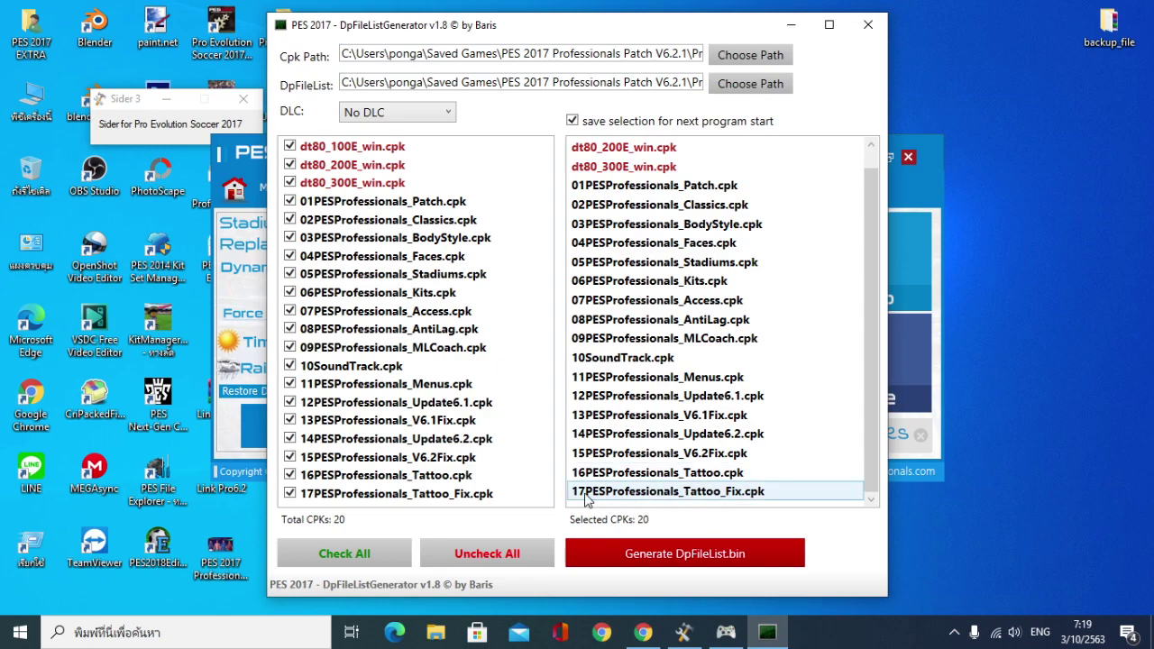
{"action": "left_click", "coordinate": [690, 453]}
{"action": "left_click_drag", "start_coordinate": [689, 453], "coordinate": [697, 503]}
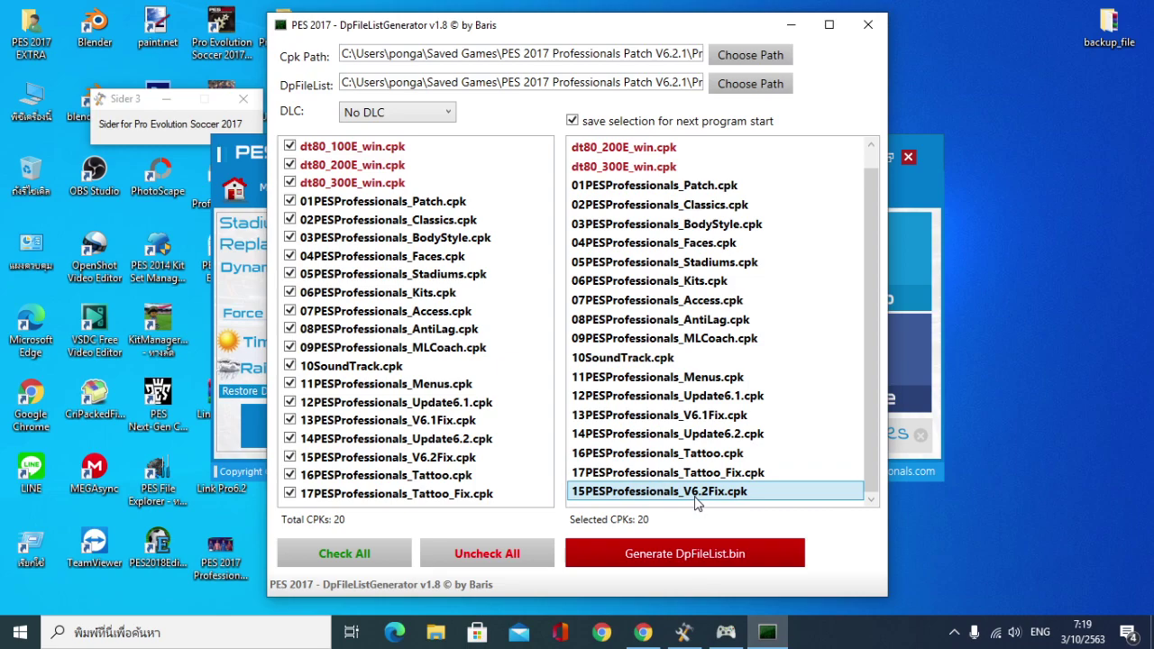
{"action": "left_click_drag", "start_coordinate": [697, 503], "coordinate": [665, 455]}
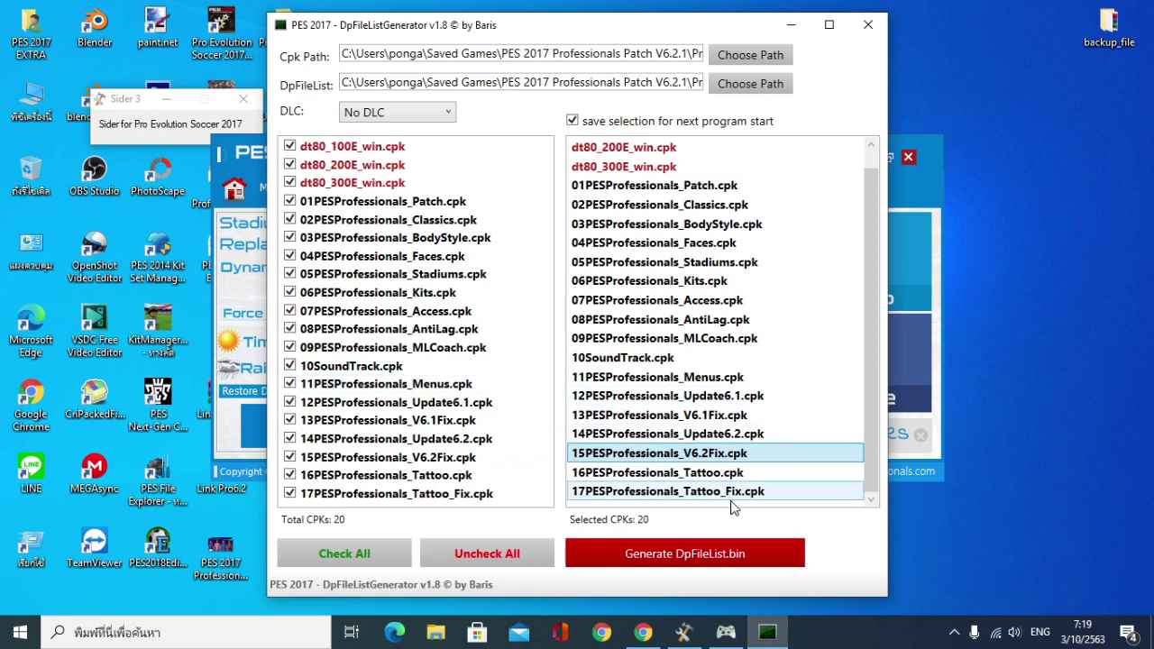
Generate DpFileList.bin, acknowledge the success message, and close the generator back to Main
{"action": "left_click", "coordinate": [699, 568]}
{"action": "left_click", "coordinate": [689, 378]}
{"action": "left_click", "coordinate": [867, 26]}
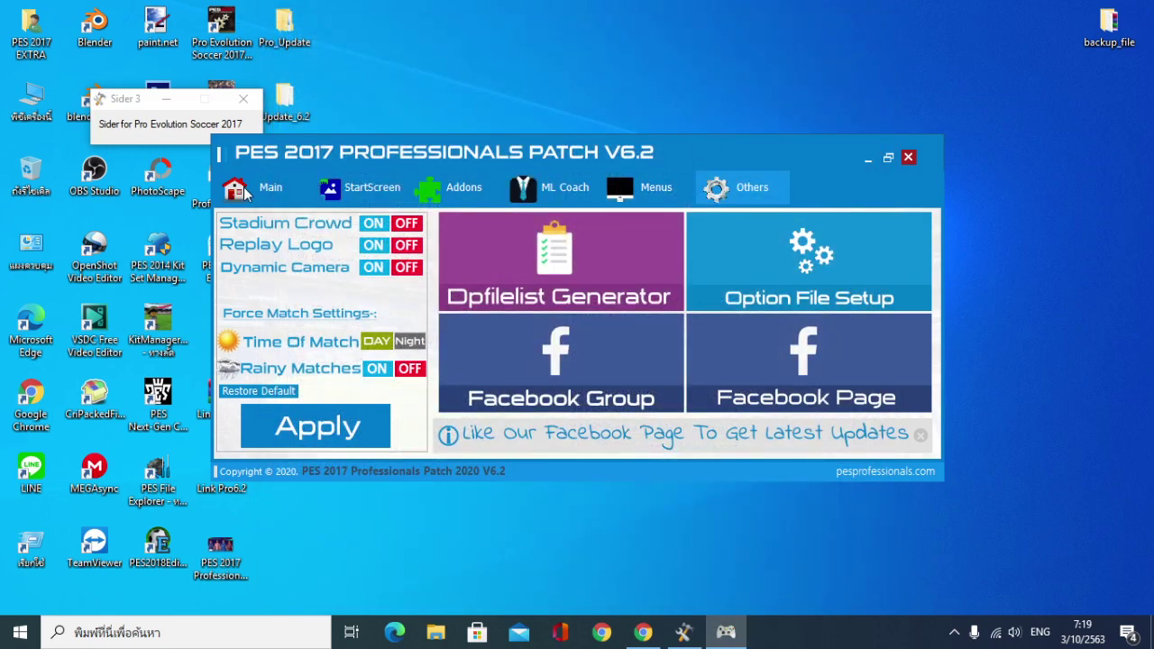
{"action": "left_click", "coordinate": [245, 194]}
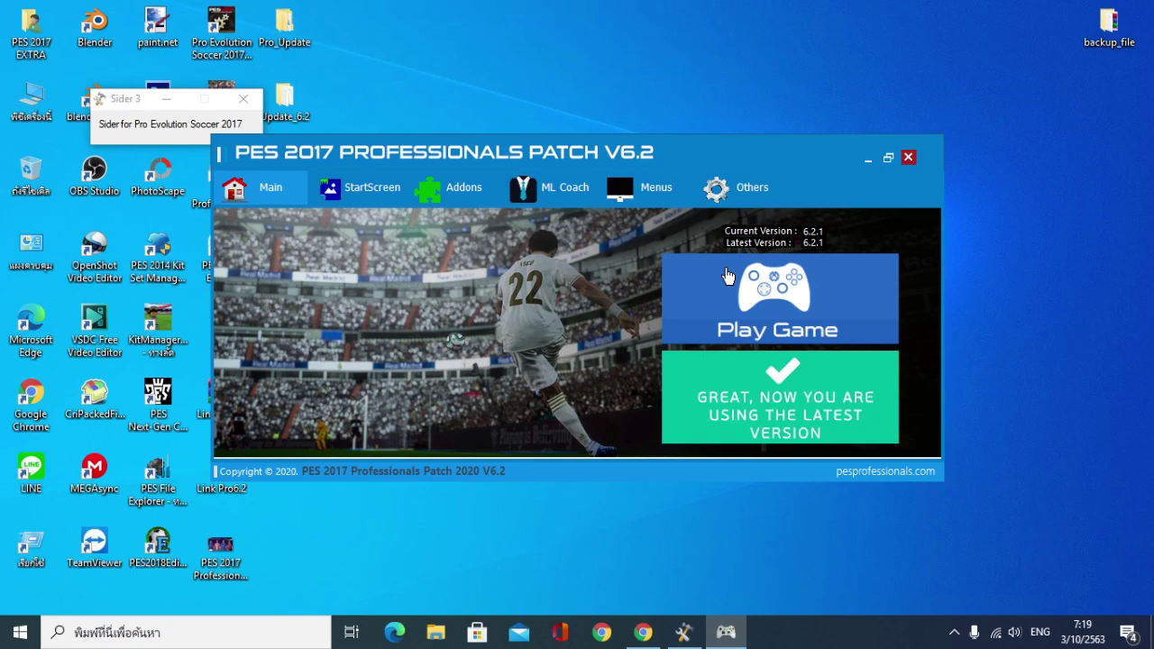
Close the patch launcher and Sider 3, and open the Link Pro6.2 text file
{"action": "left_click", "coordinate": [907, 157]}
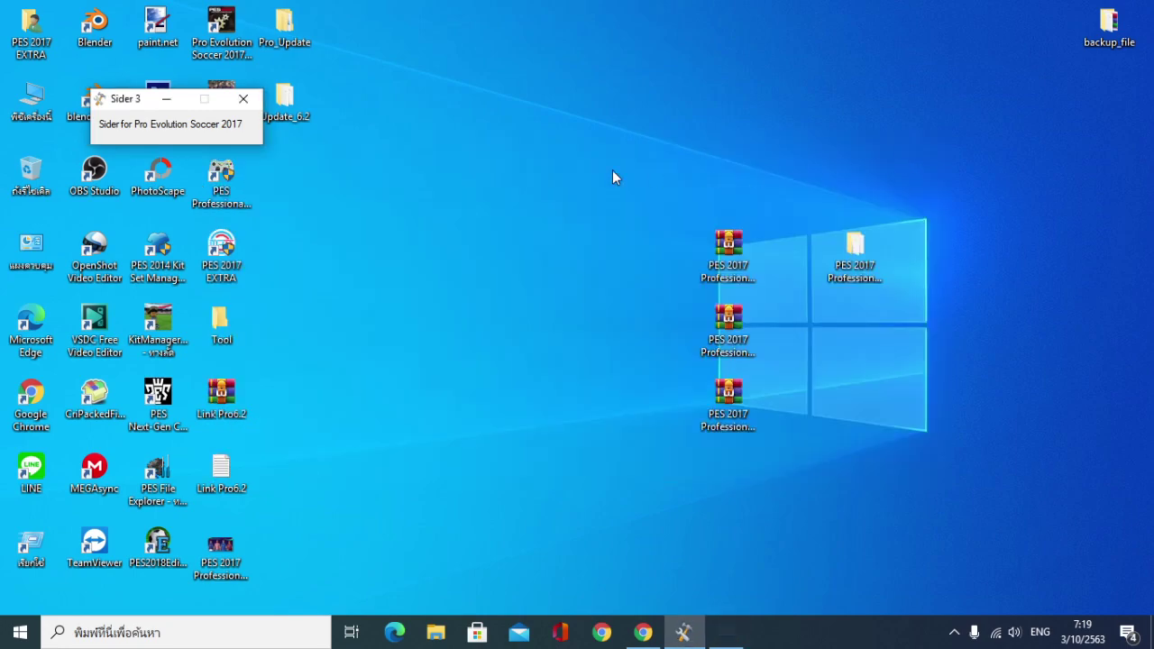
{"action": "left_click", "coordinate": [244, 98]}
{"action": "double_click", "coordinate": [220, 469]}
Read through the Link Pro6.2 changelog and credits in Notepad, then close it
{"action": "left_click_drag", "start_coordinate": [339, 80], "coordinate": [749, 45]}
{"action": "scroll", "coordinate": [635, 328], "scroll_direction": "down", "scroll_amount": 5}
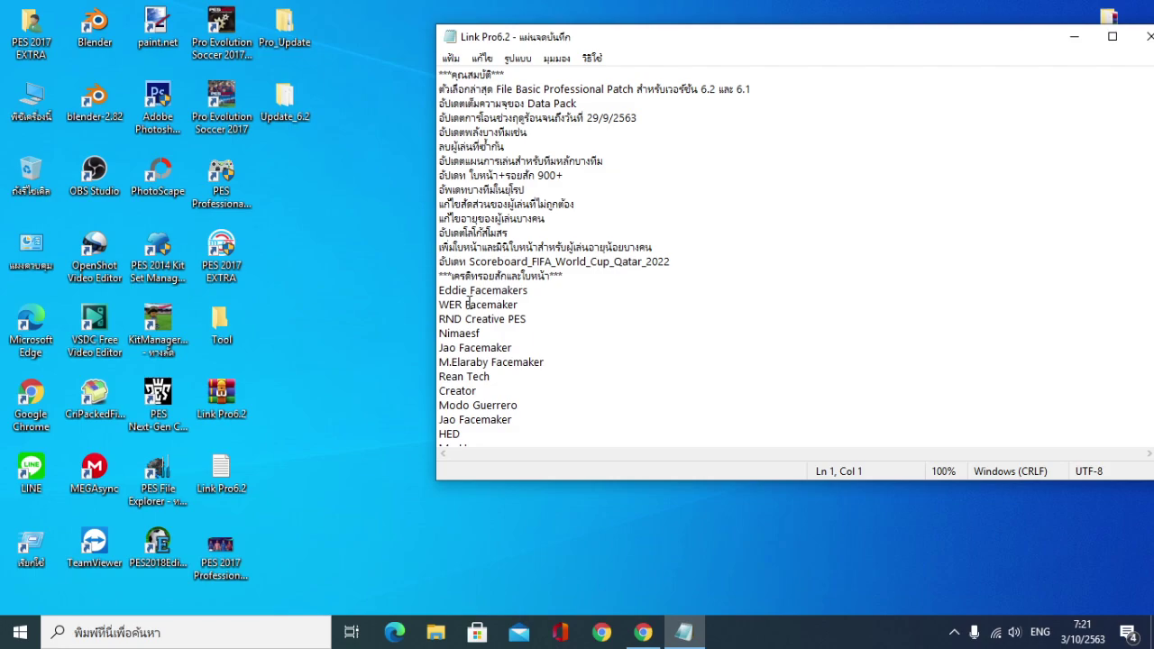
{"action": "scroll", "coordinate": [469, 304], "scroll_direction": "down", "scroll_amount": 3}
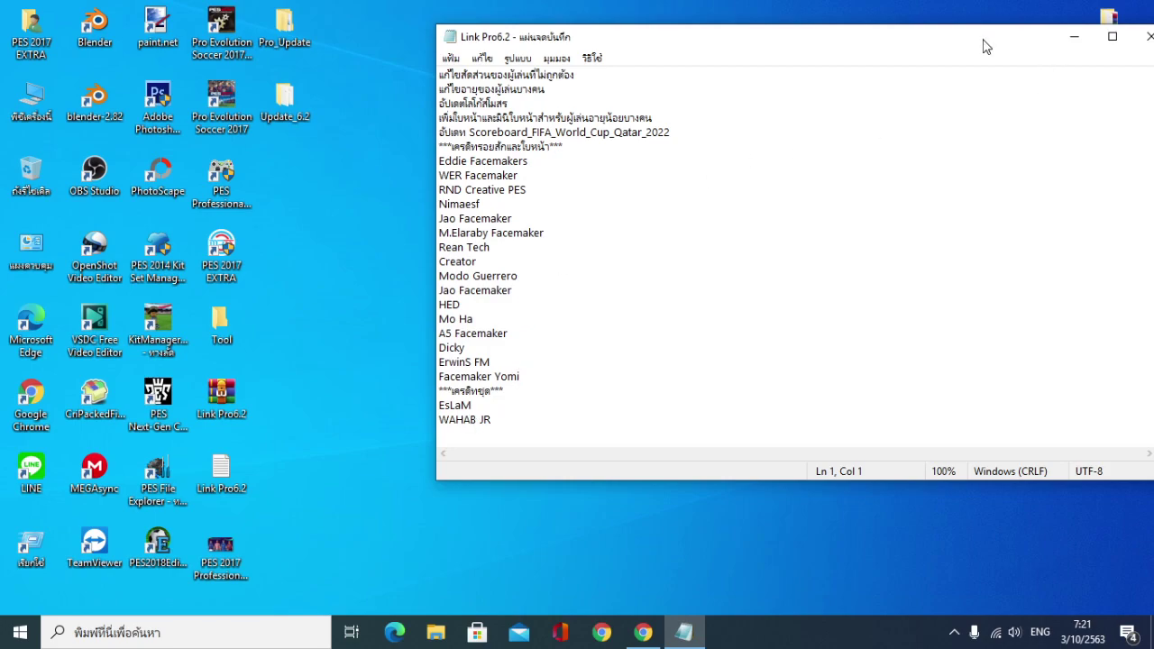
{"action": "left_click_drag", "start_coordinate": [985, 46], "coordinate": [775, 46]}
{"action": "left_click", "coordinate": [924, 40]}
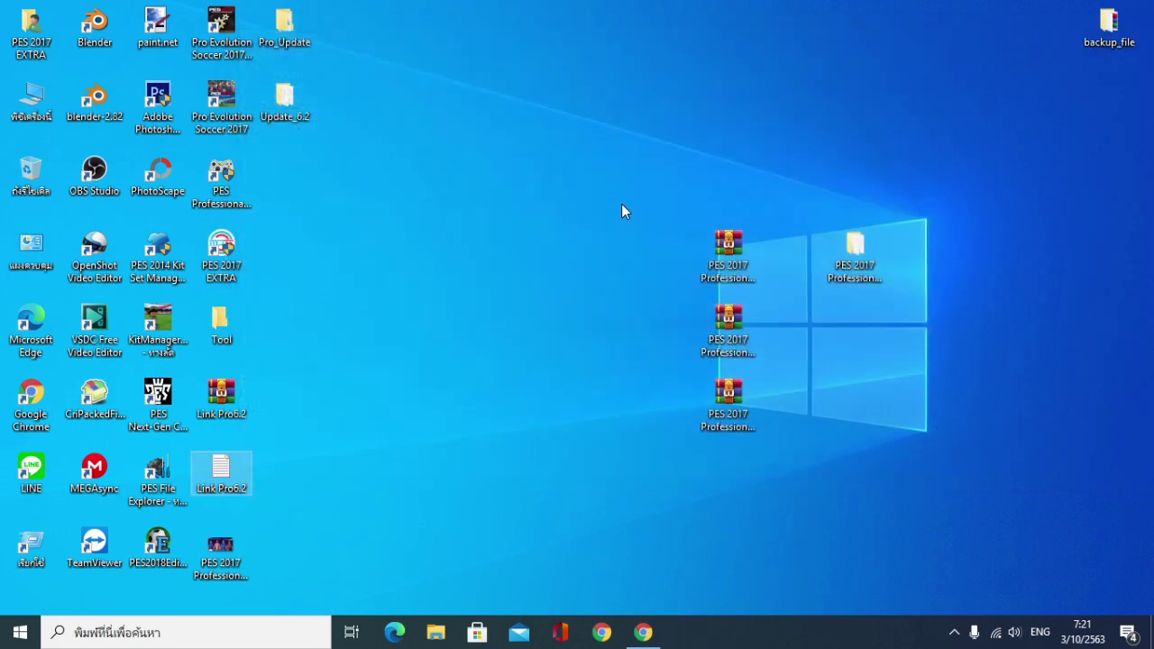